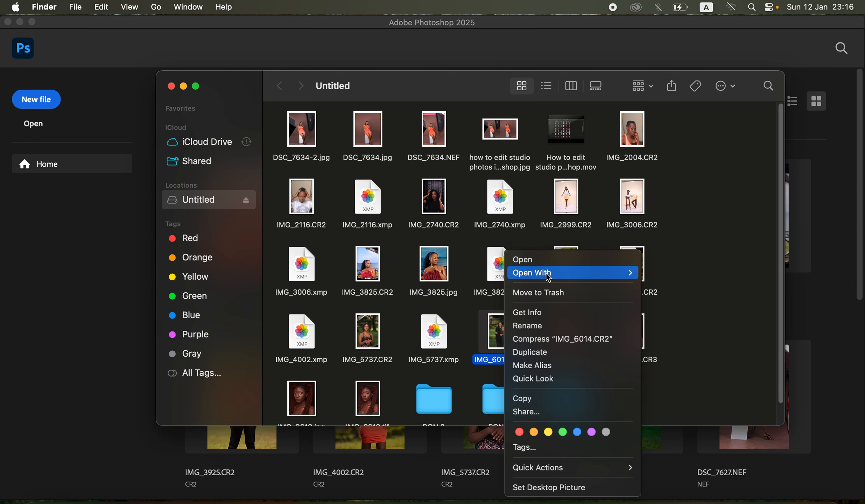
# Step: Open IMG_6014.CR2 in Camera Raw and set Highlights -71, Whites -66, Shadows +49, Blacks -15, Contrast +16 and Exposure +0.25, comparing before and after
pyautogui.click(745, 273)
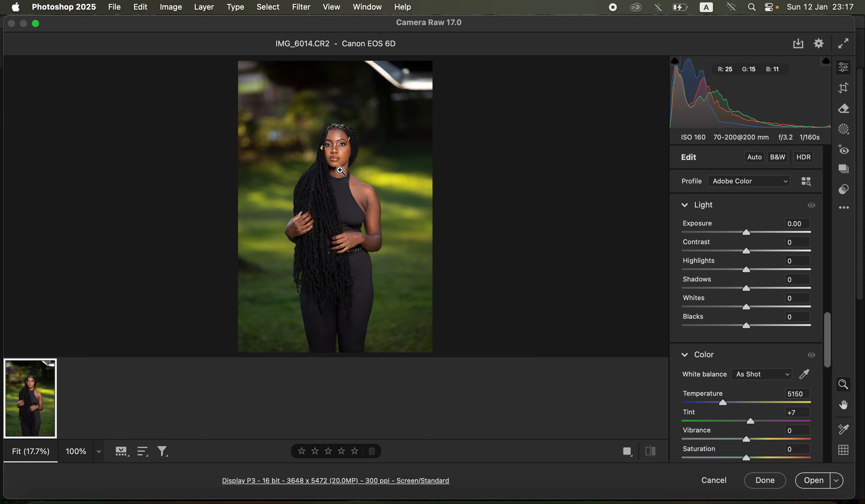
pyautogui.moveTo(746, 271); pyautogui.dragTo(702, 272)
pyautogui.moveTo(745, 308); pyautogui.dragTo(709, 313)
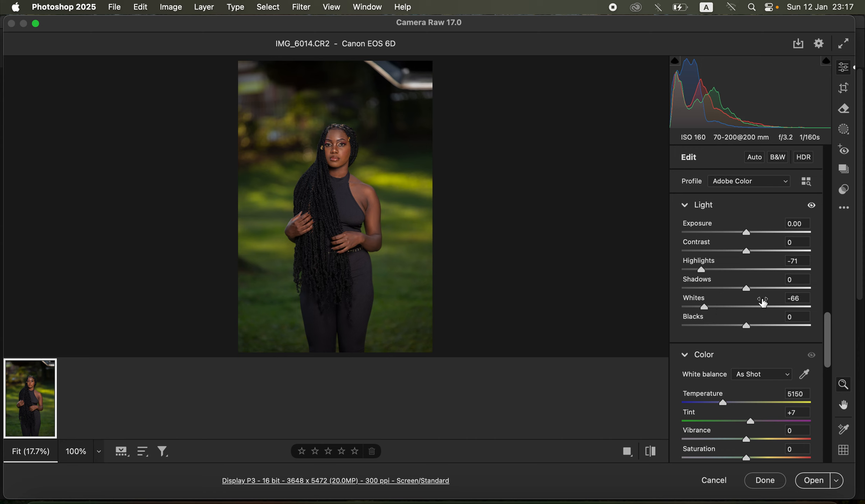
pyautogui.moveTo(760, 289); pyautogui.dragTo(779, 295)
pyautogui.moveTo(737, 326); pyautogui.dragTo(737, 326)
pyautogui.moveTo(747, 252)
pyautogui.mouseDown()
pyautogui.moveTo(756, 254)
pyautogui.moveTo(747, 232)
pyautogui.moveTo(753, 237)
pyautogui.mouseUp()
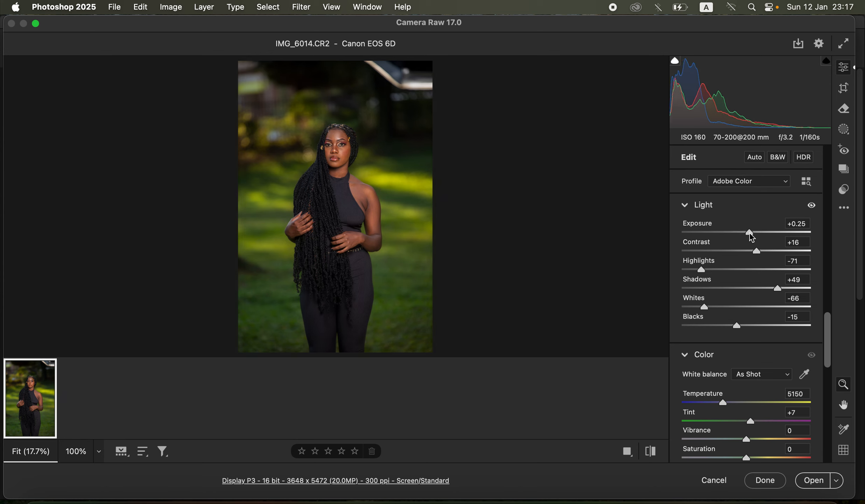
pyautogui.click(658, 452)
pyautogui.click(655, 454)
pyautogui.moveTo(828, 361); pyautogui.dragTo(835, 318)
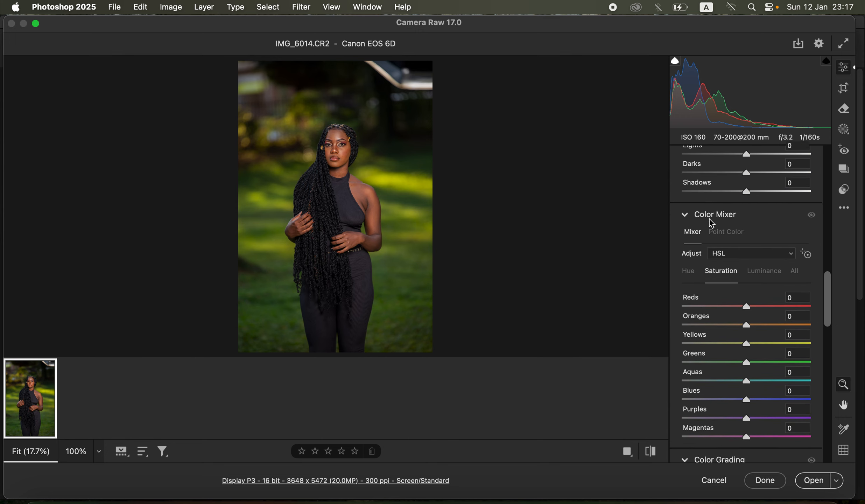
pyautogui.click(687, 273)
pyautogui.click(719, 275)
pyautogui.click(772, 278)
pyautogui.click(690, 272)
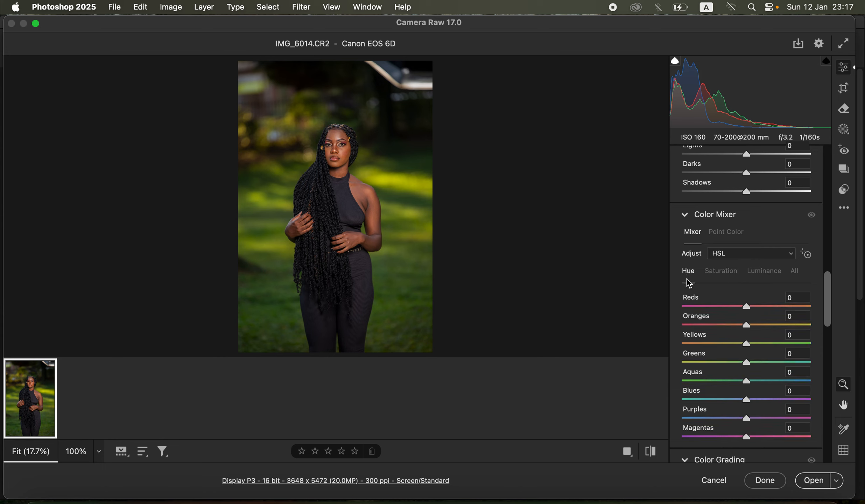
pyautogui.moveTo(746, 363); pyautogui.dragTo(683, 362)
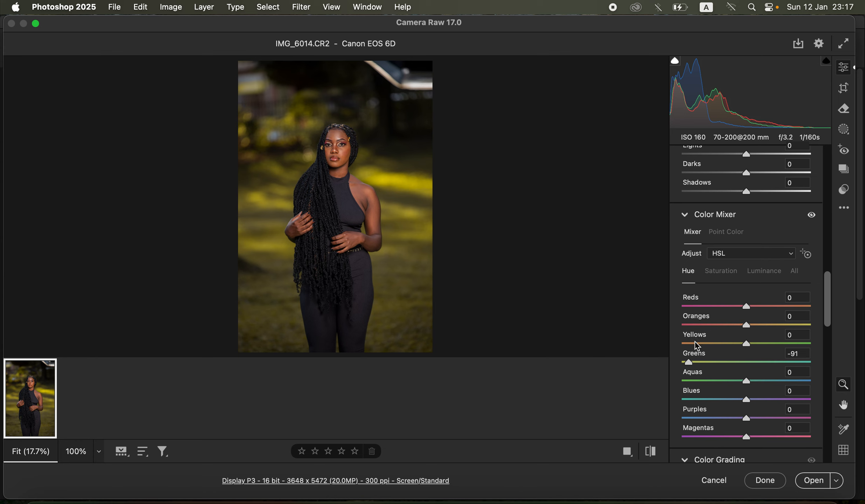
pyautogui.moveTo(696, 365); pyautogui.dragTo(784, 359)
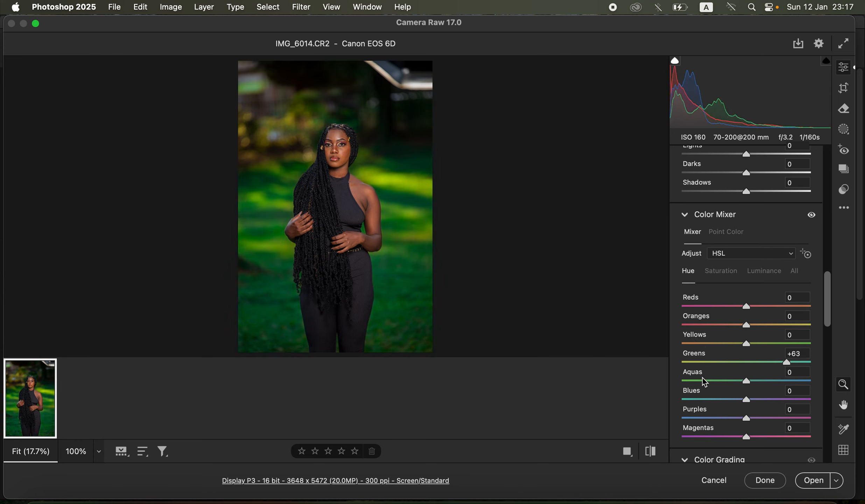
pyautogui.doubleClick(788, 363)
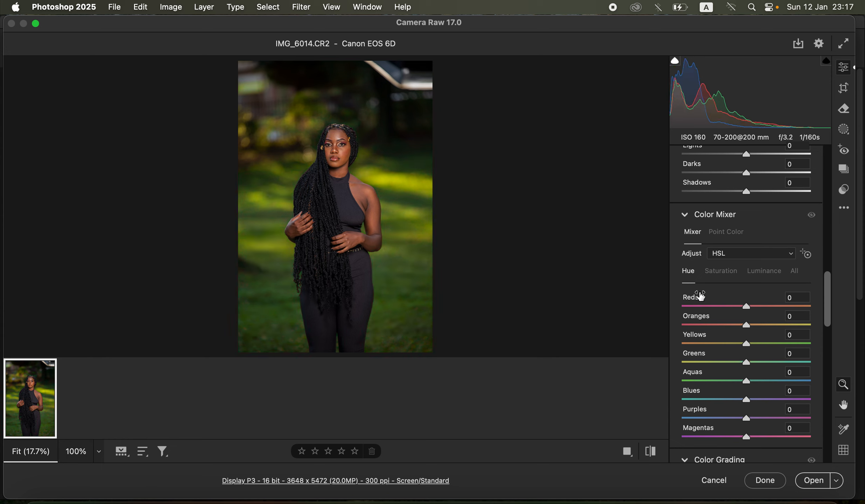
pyautogui.click(722, 273)
pyautogui.moveTo(767, 363)
pyautogui.mouseDown()
pyautogui.moveTo(804, 367)
pyautogui.moveTo(696, 362)
pyautogui.moveTo(806, 363)
pyautogui.moveTo(695, 364)
pyautogui.moveTo(773, 366)
pyautogui.mouseUp()
pyautogui.click(768, 275)
pyautogui.doubleClick(773, 366)
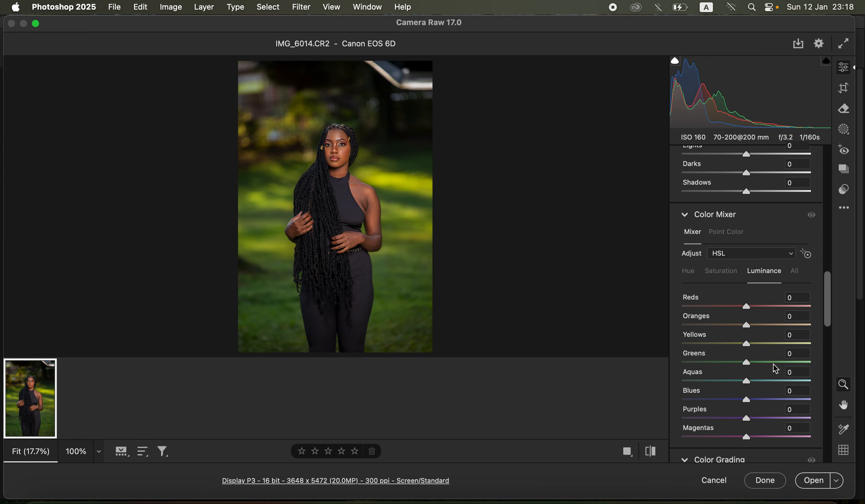
# Step: In the Color Mixer, set the Greens hue to +58, Greens saturation to -25 and Yellows saturation to -7, and compare before and after
pyautogui.click(691, 273)
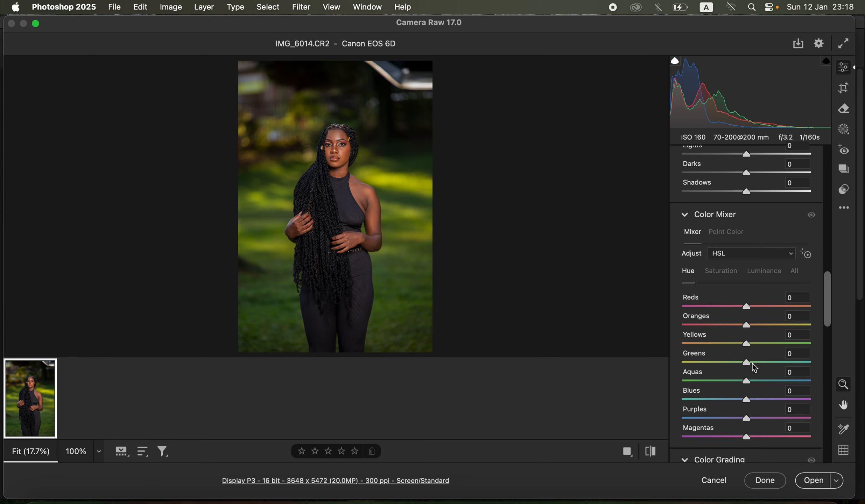
pyautogui.moveTo(752, 363); pyautogui.dragTo(783, 369)
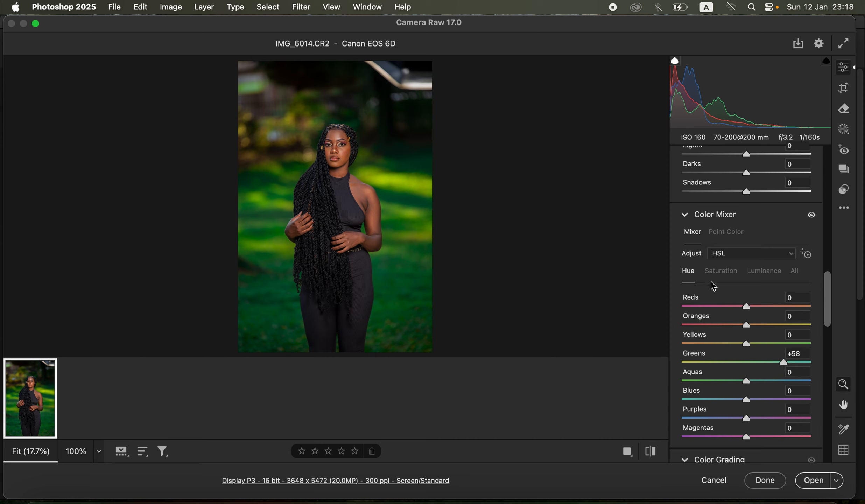
pyautogui.click(731, 275)
pyautogui.moveTo(735, 362)
pyautogui.mouseDown()
pyautogui.moveTo(717, 361)
pyautogui.moveTo(736, 364)
pyautogui.moveTo(746, 346)
pyautogui.moveTo(779, 346)
pyautogui.moveTo(742, 348)
pyautogui.mouseUp()
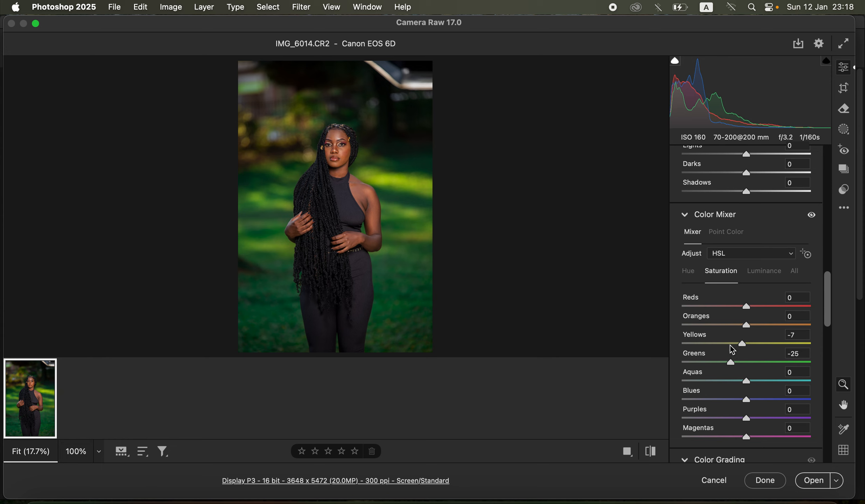
pyautogui.click(653, 453)
pyautogui.click(654, 453)
pyautogui.click(654, 453)
pyautogui.click(654, 453)
# Step: Set the Oranges luminance to -6 and open the raw photo in Photoshop for retouching
pyautogui.click(770, 275)
pyautogui.moveTo(745, 326)
pyautogui.mouseDown()
pyautogui.moveTo(710, 320)
pyautogui.moveTo(744, 328)
pyautogui.mouseUp()
pyautogui.click(744, 327)
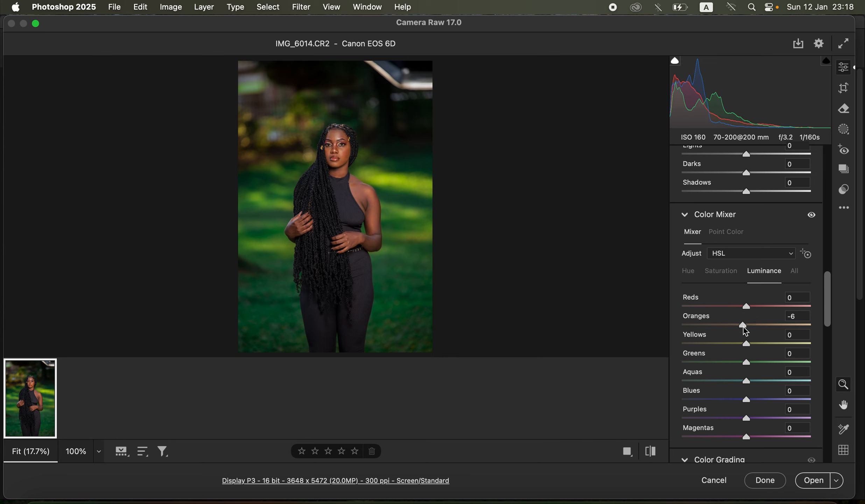
pyautogui.click(814, 486)
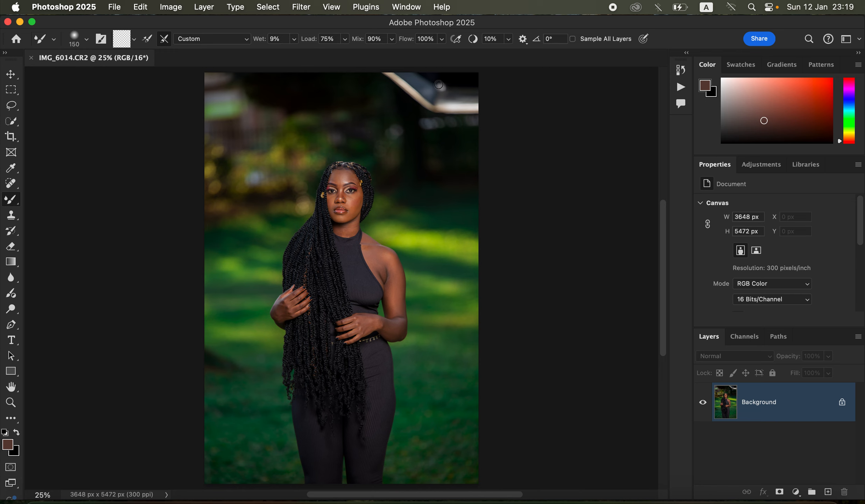
# Step: Remove the bright object in the photo's upper right corner with the content-aware Spot Healing Brush
pyautogui.click(12, 183)
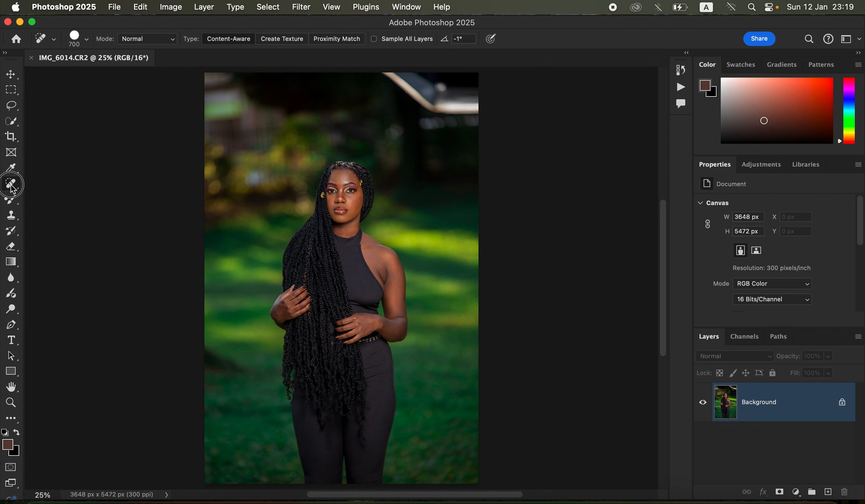
pyautogui.click(52, 184)
pyautogui.moveTo(386, 73)
pyautogui.mouseDown()
pyautogui.moveTo(488, 112)
pyautogui.moveTo(444, 104)
pyautogui.moveTo(395, 75)
pyautogui.moveTo(475, 73)
pyautogui.moveTo(492, 90)
pyautogui.mouseUp()
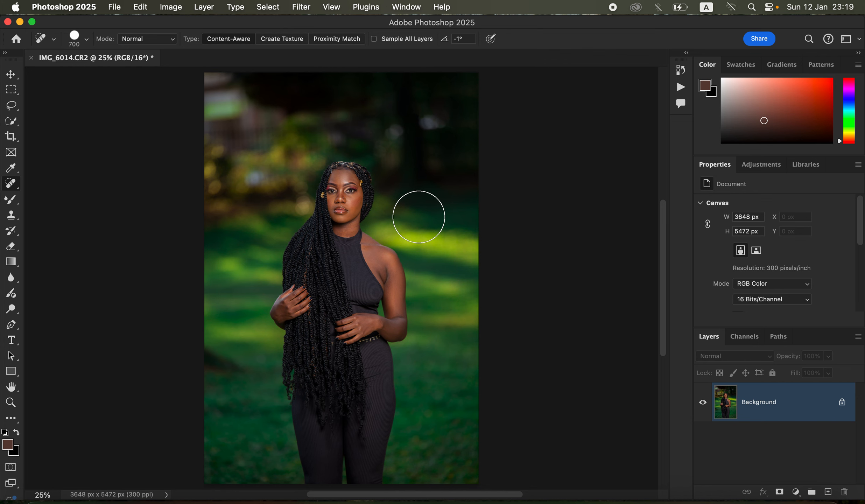
# Step: Duplicate the Background layer twice to create two stacked copies for frequency separation
pyautogui.press('super+equal')
pyautogui.press('super+equal')
pyautogui.press('super+equal')
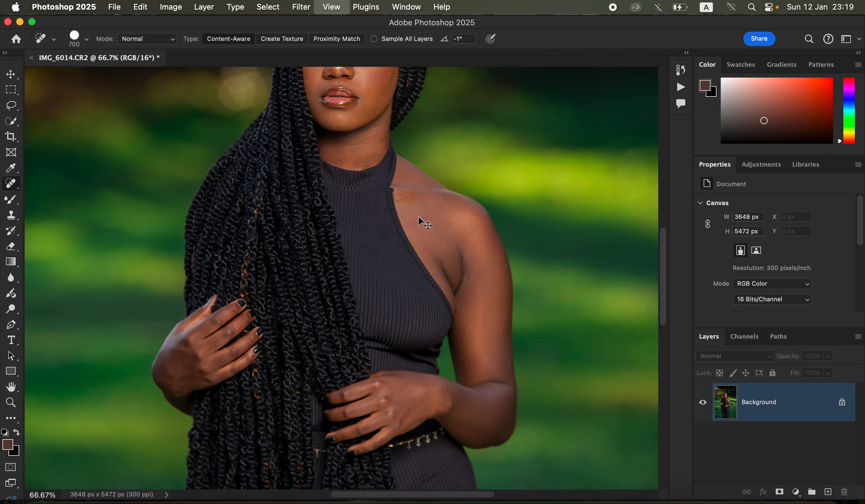
pyautogui.press('super+minus')
pyautogui.press('super+minus')
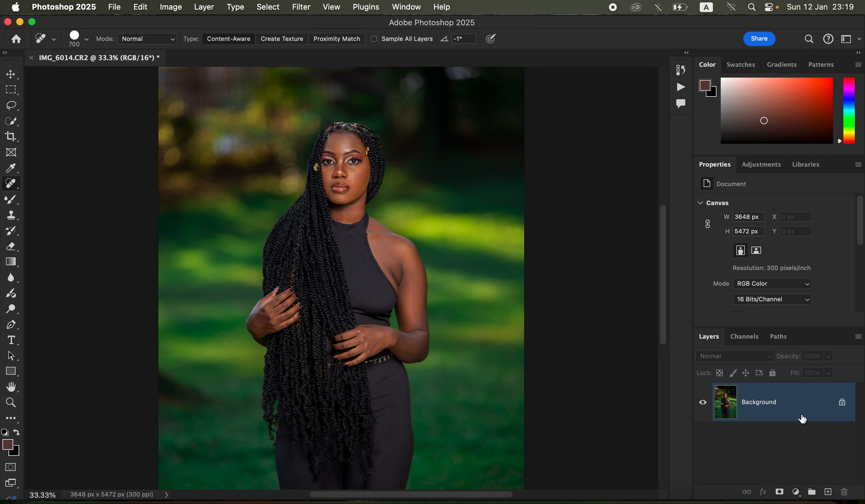
pyautogui.press('super+j')
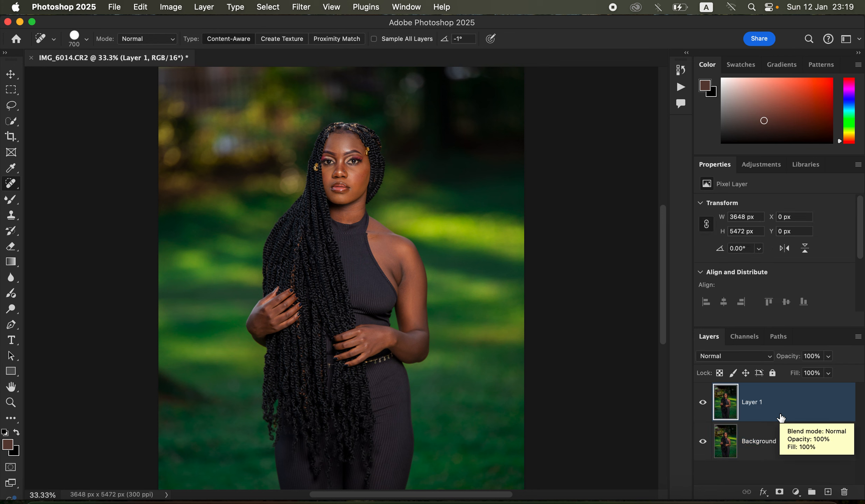
pyautogui.press('super+j')
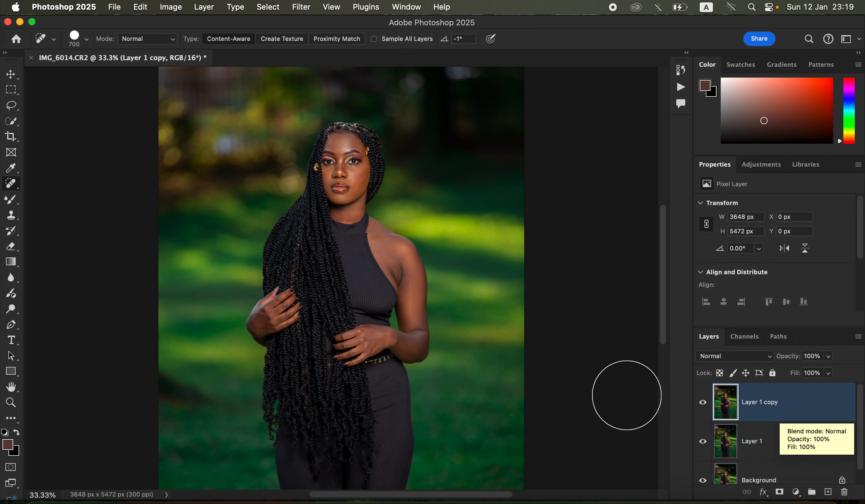
# Step: Rename the lower layer copy "low" and the upper copy "high"
pyautogui.doubleClick(751, 450)
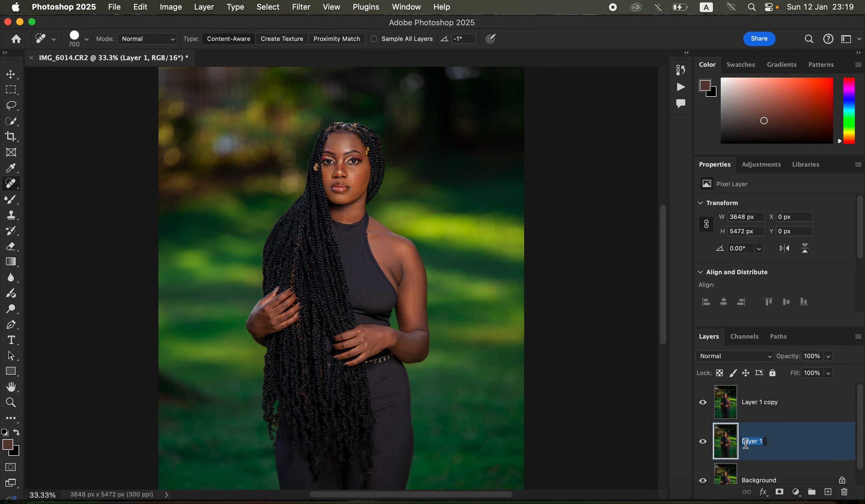
pyautogui.write('low')
pyautogui.press('Return')
pyautogui.doubleClick(759, 402)
pyautogui.write('high')
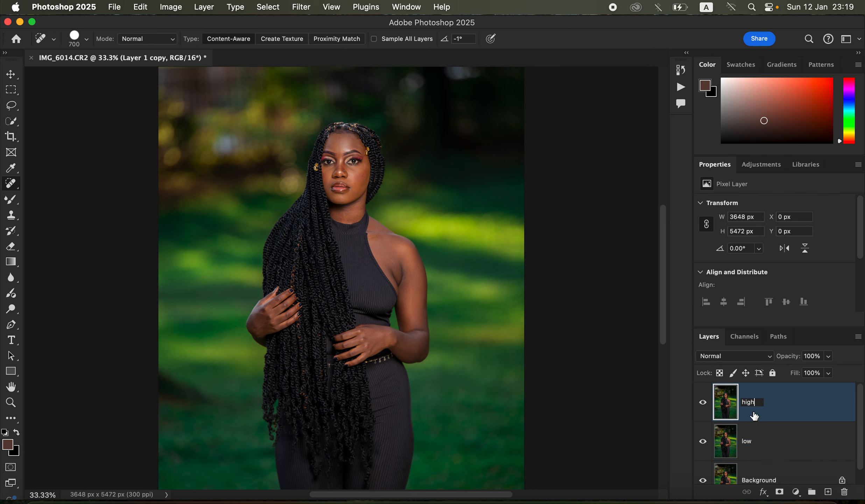
pyautogui.press('Return')
# Step: Hide the high layer and apply a Gaussian Blur with a 3.0-pixel radius to the low layer, judging it on the face
pyautogui.click(778, 452)
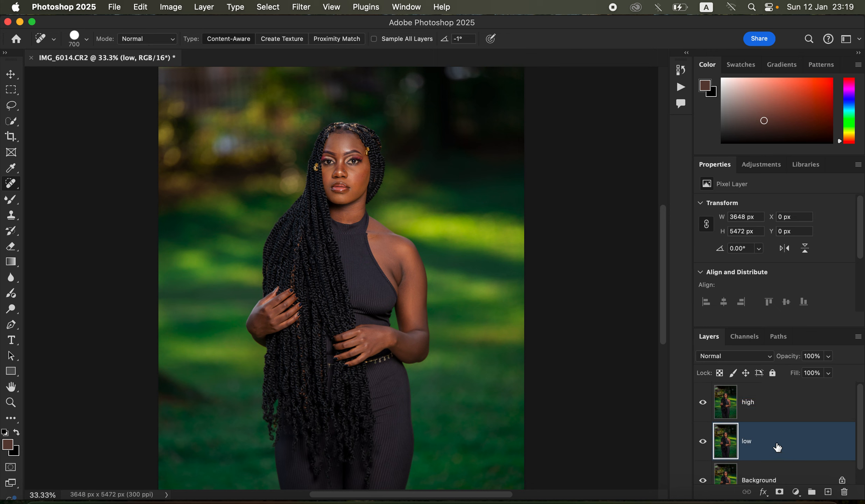
pyautogui.click(703, 402)
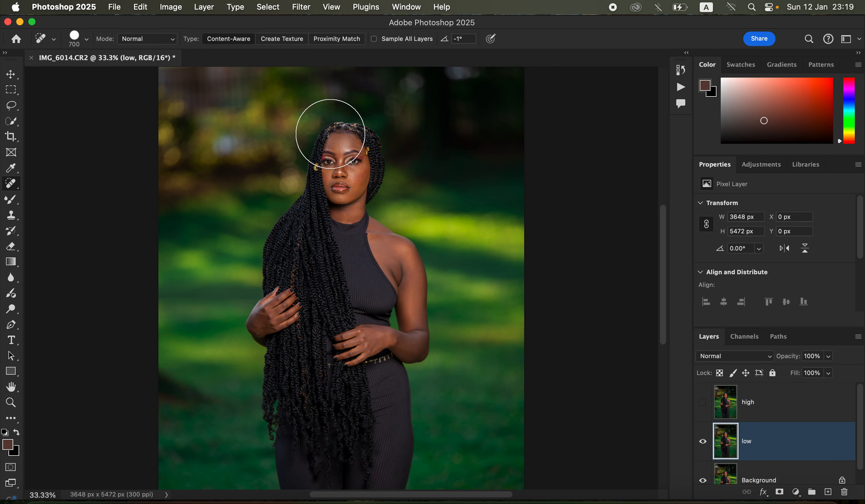
pyautogui.press('l')
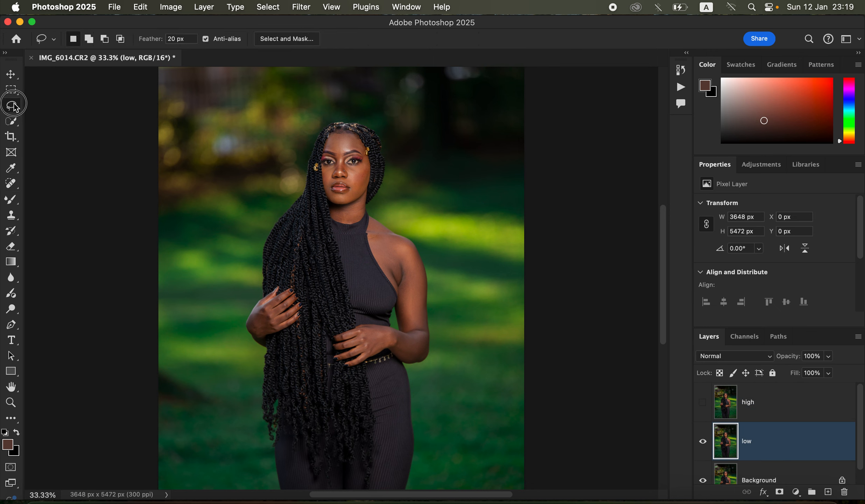
pyautogui.click(307, 8)
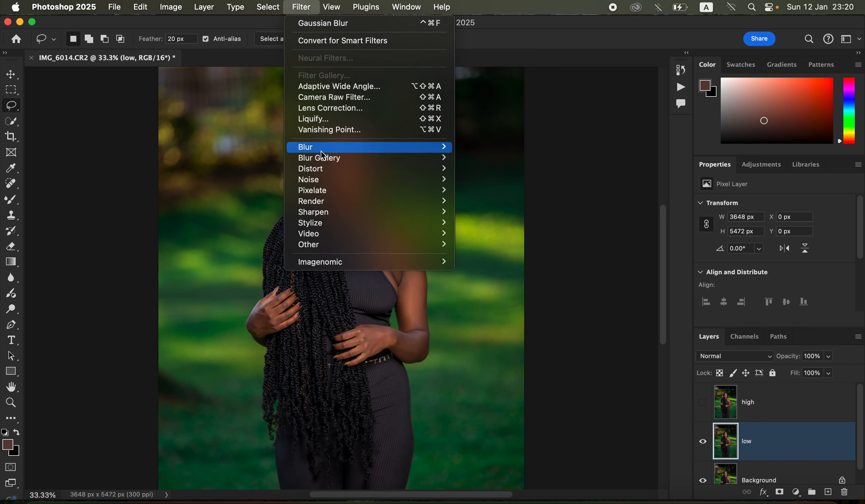
pyautogui.moveTo(402, 147)
pyautogui.click(521, 193)
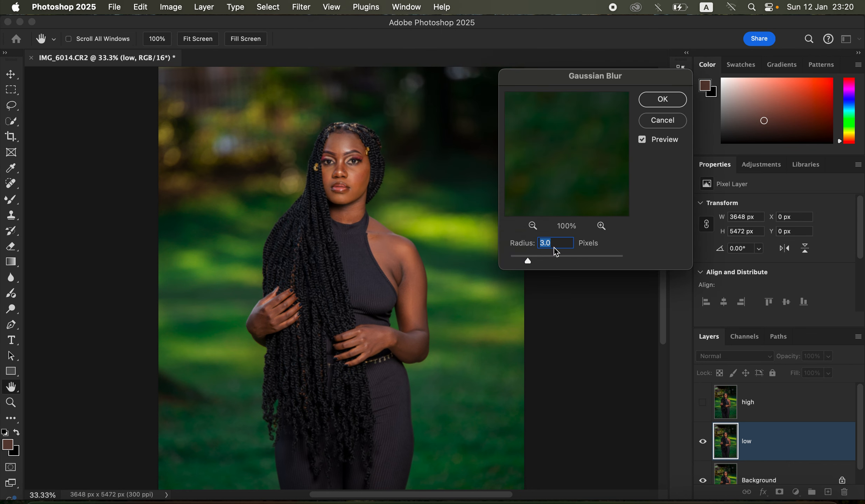
pyautogui.moveTo(528, 261); pyautogui.dragTo(416, 266)
pyautogui.click(350, 170)
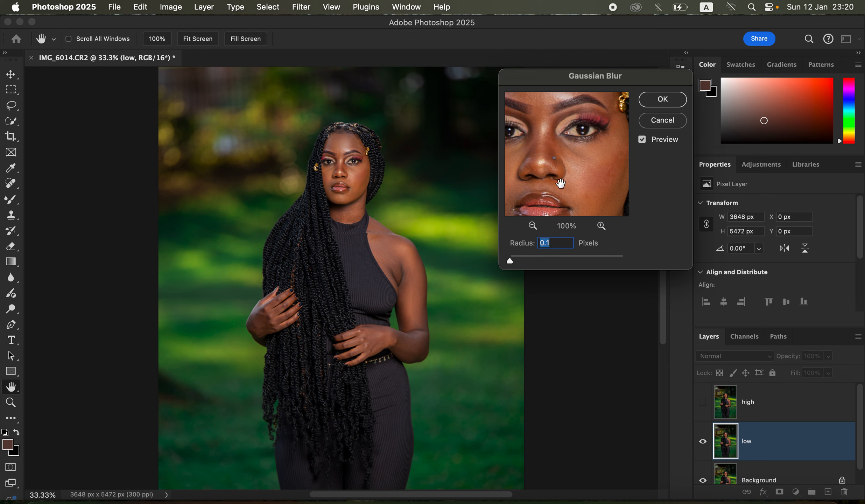
pyautogui.moveTo(514, 263); pyautogui.dragTo(518, 264)
pyautogui.moveTo(519, 263); pyautogui.dragTo(520, 263)
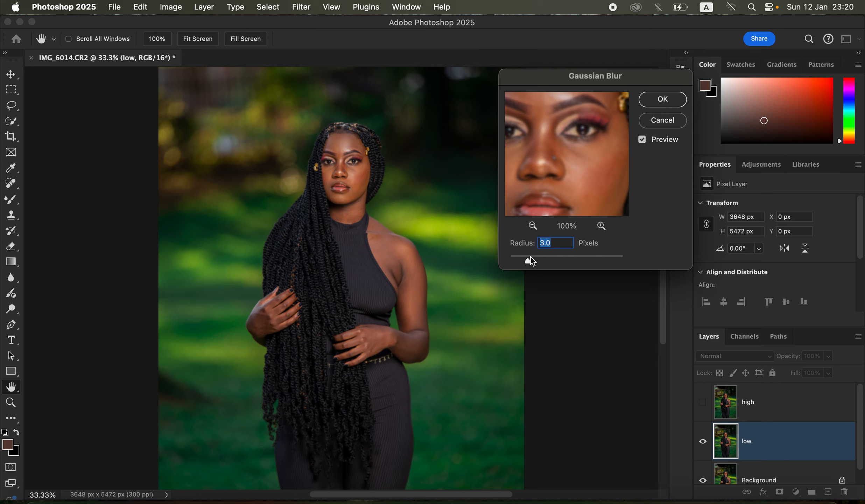
pyautogui.moveTo(569, 159)
pyautogui.mouseDown()
pyautogui.moveTo(577, 180)
pyautogui.moveTo(573, 169)
pyautogui.mouseUp()
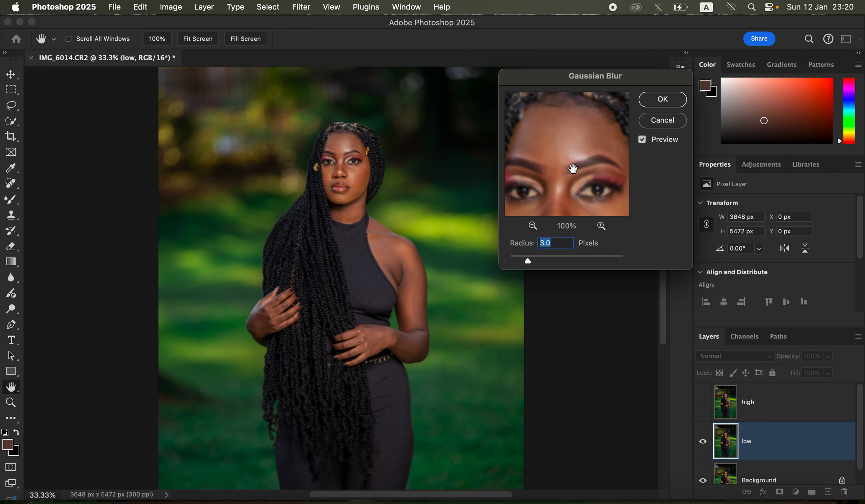
pyautogui.click(663, 100)
# Step: Show and select the high layer, and start Apply Image on it with low as the source layer, RGB channel and Add blending
pyautogui.click(773, 409)
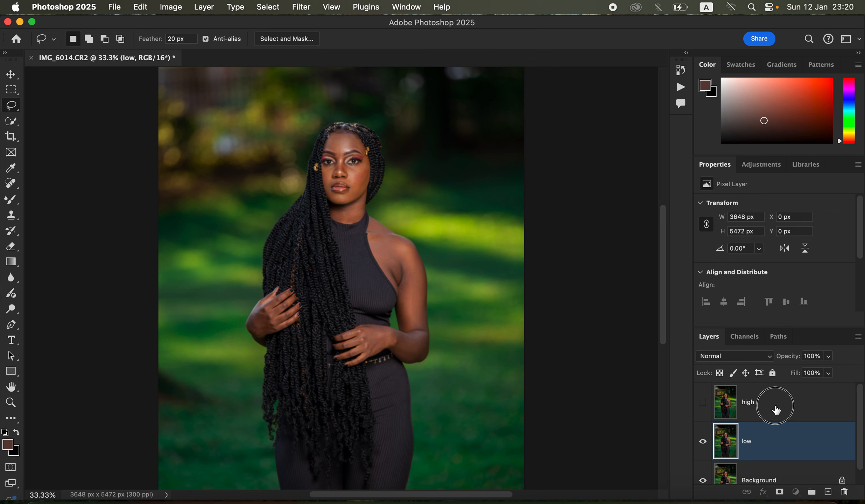
pyautogui.click(701, 408)
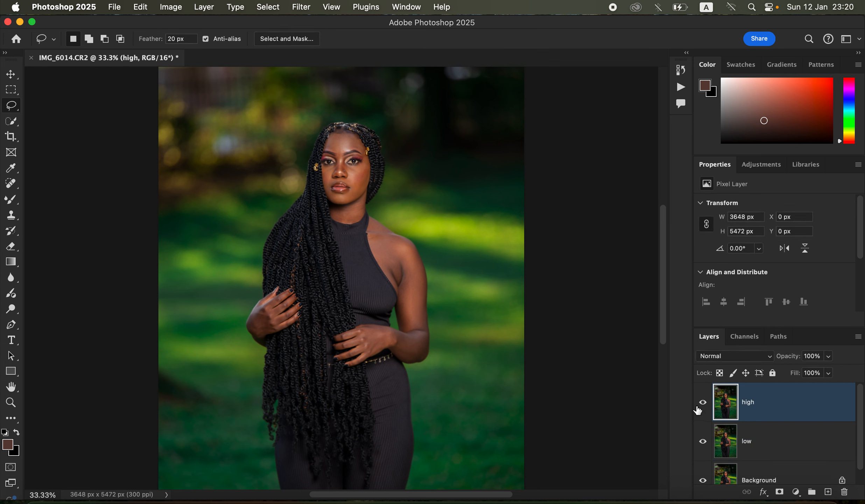
pyautogui.click(171, 7)
pyautogui.click(202, 180)
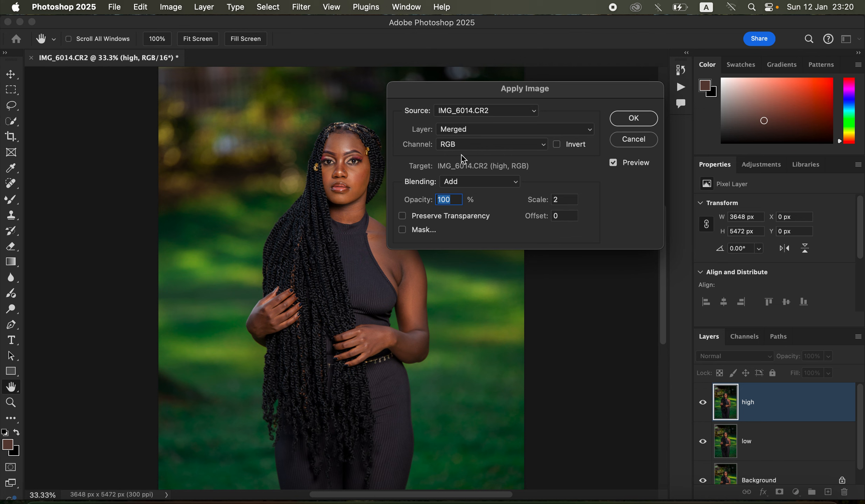
pyautogui.click(468, 129)
pyautogui.click(469, 163)
pyautogui.click(478, 148)
pyautogui.click(477, 145)
pyautogui.click(476, 186)
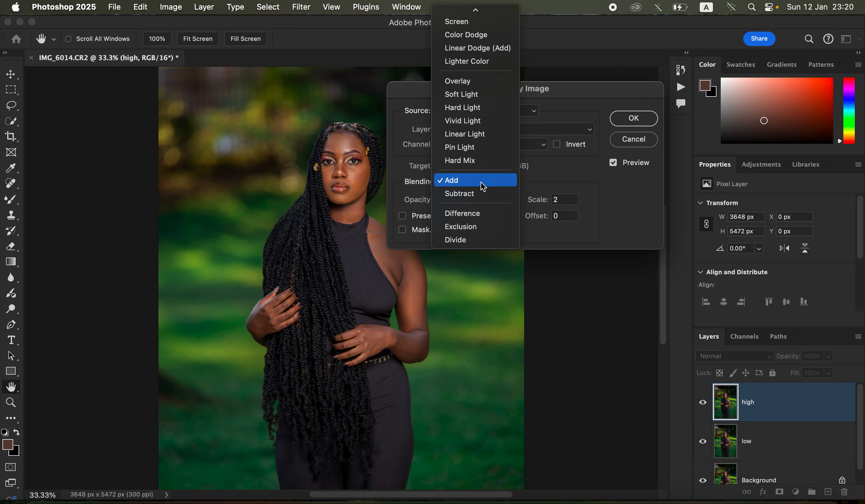
pyautogui.click(584, 202)
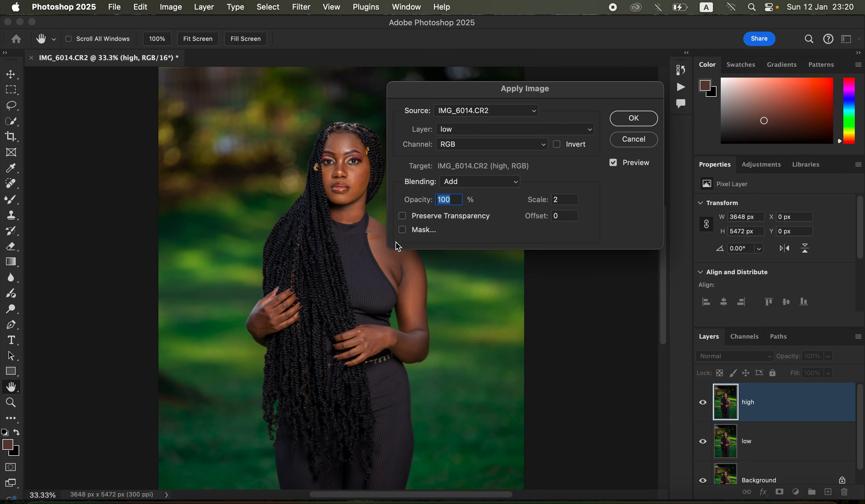
# Step: Invert the source and run Apply Image on the high layer with Add blending, 100% opacity, scale 2 and offset 0
pyautogui.click(557, 146)
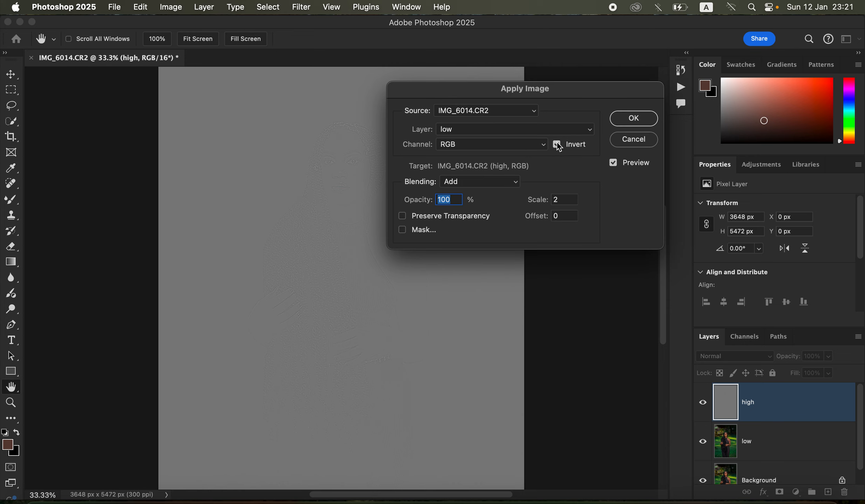
pyautogui.click(486, 183)
pyautogui.click(482, 195)
pyautogui.click(495, 182)
pyautogui.click(492, 174)
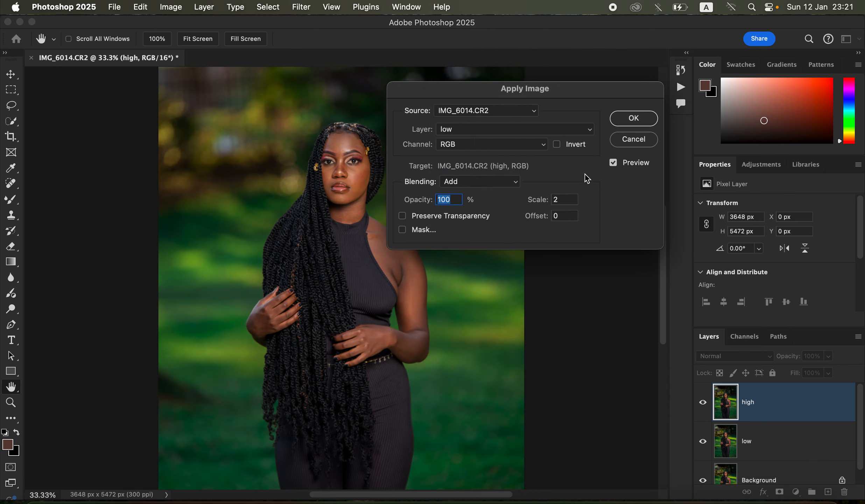
pyautogui.click(560, 145)
pyautogui.click(634, 118)
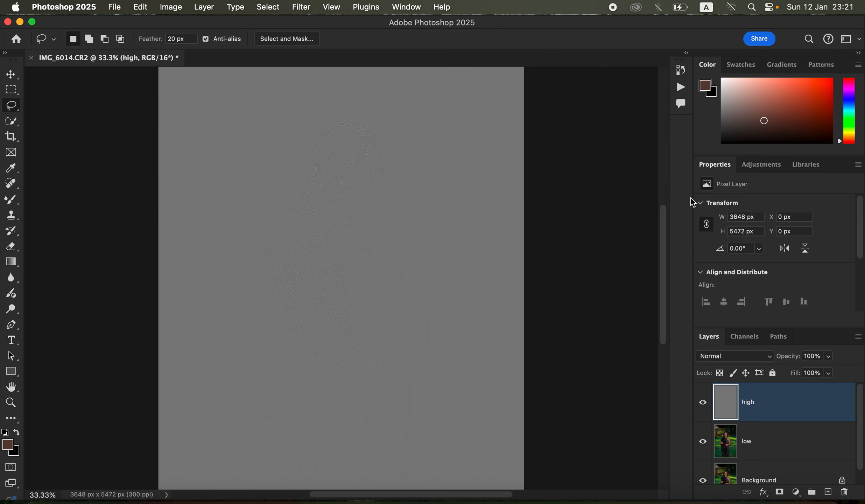
# Step: Set the high layer's blend mode to Linear Light and group it with the low layer
pyautogui.click(739, 360)
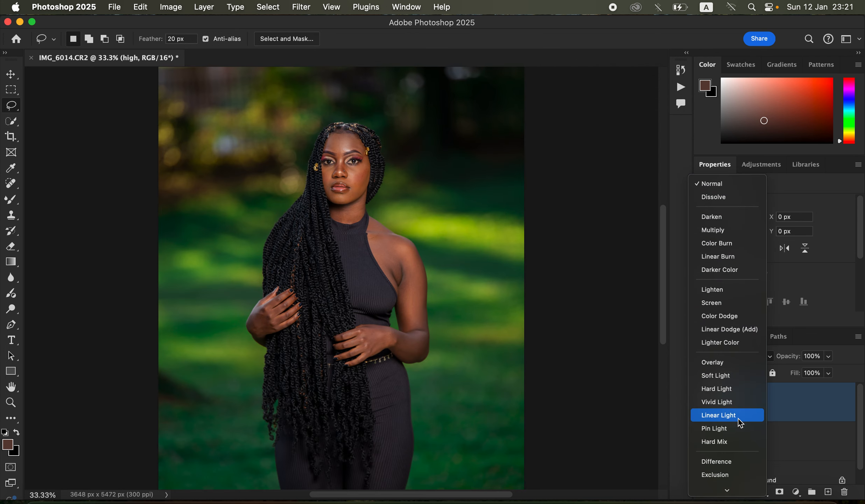
pyautogui.click(739, 418)
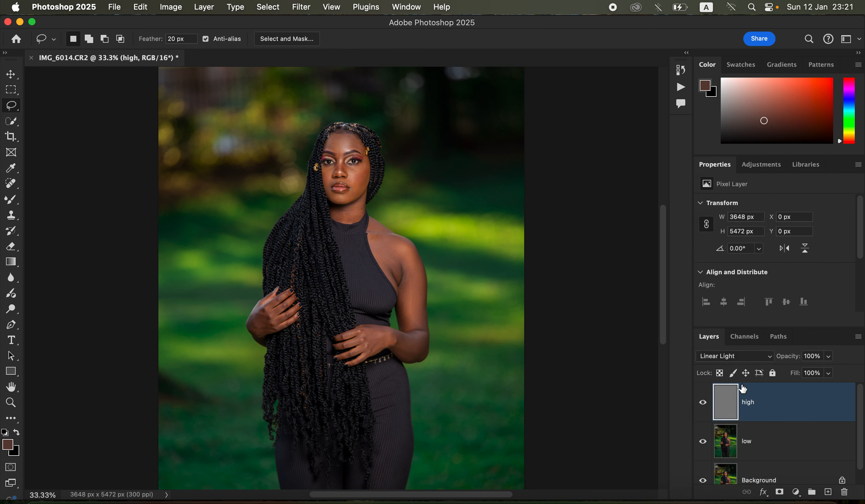
pyautogui.keyDown('shift'); pyautogui.click(784, 445); pyautogui.keyUp('shift')
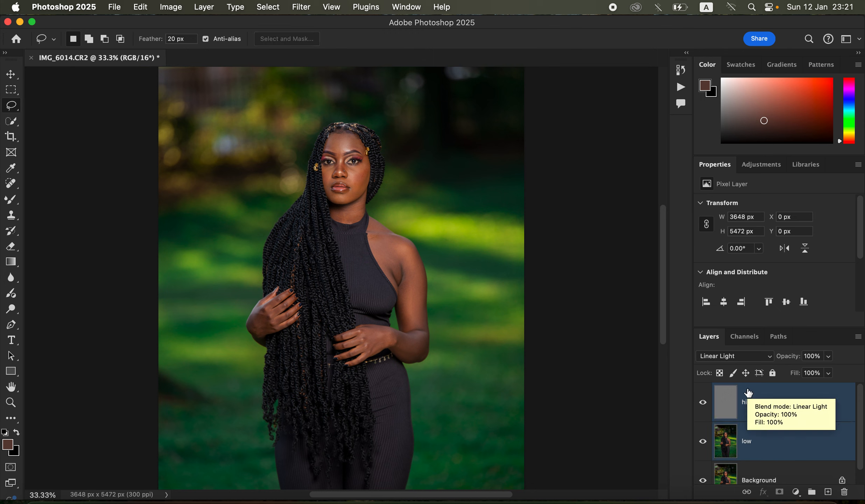
pyautogui.press('super+g')
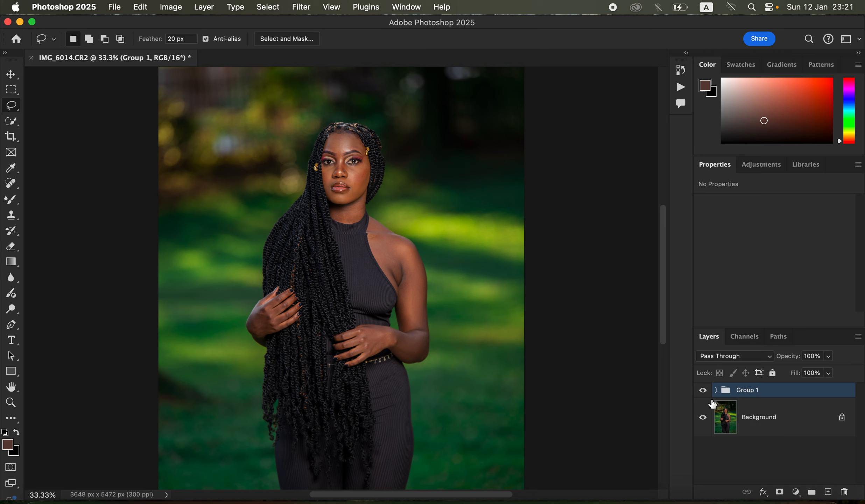
# Step: Expand the layer group, select the low layer and hide the high layer
pyautogui.click(717, 390)
pyautogui.click(717, 390)
pyautogui.click(717, 391)
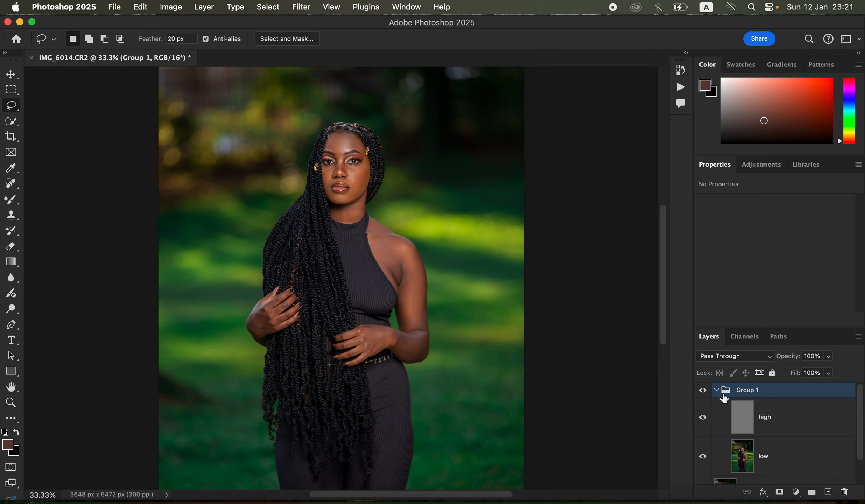
pyautogui.click(777, 463)
pyautogui.click(704, 418)
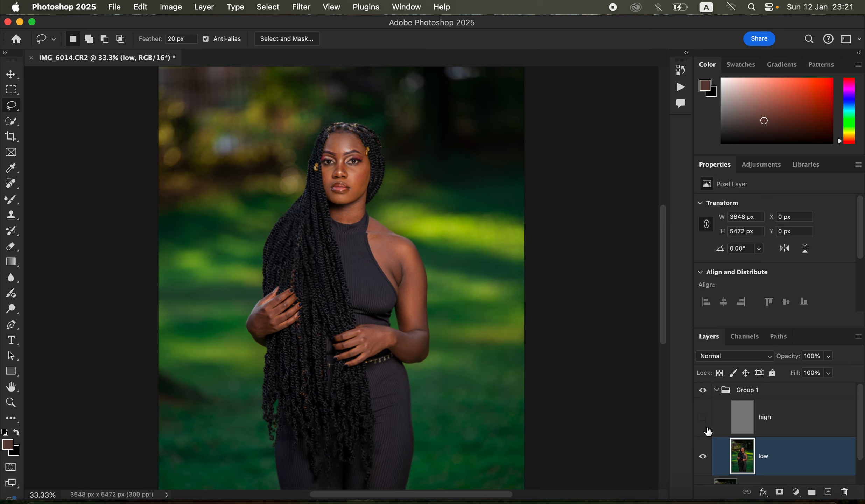
# Step: Activate the Mixer Brush Tool and go through its brush tip and brush-load options
pyautogui.click(10, 199)
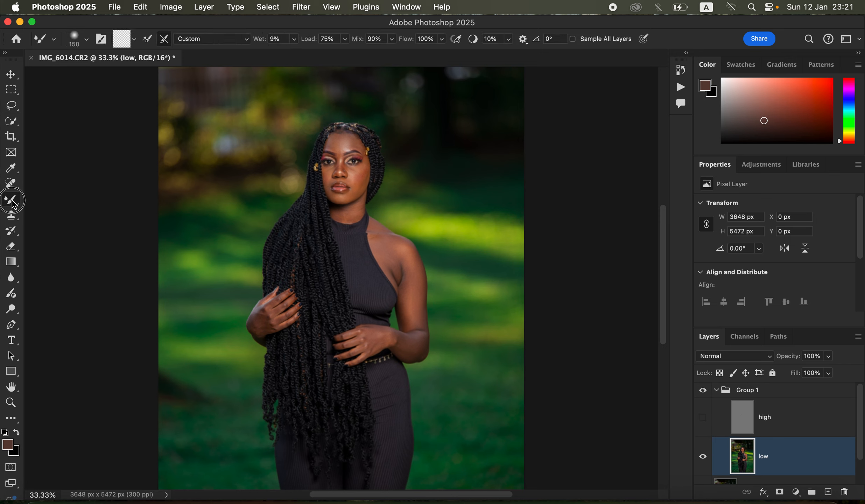
pyautogui.click(72, 233)
pyautogui.click(134, 39)
pyautogui.click(85, 42)
pyautogui.click(87, 39)
pyautogui.click(84, 41)
pyautogui.click(134, 39)
pyautogui.click(138, 66)
# Step: Blend the skin tones across the face on the low layer with a 50 px Mixer Brush
pyautogui.press('super+equal')
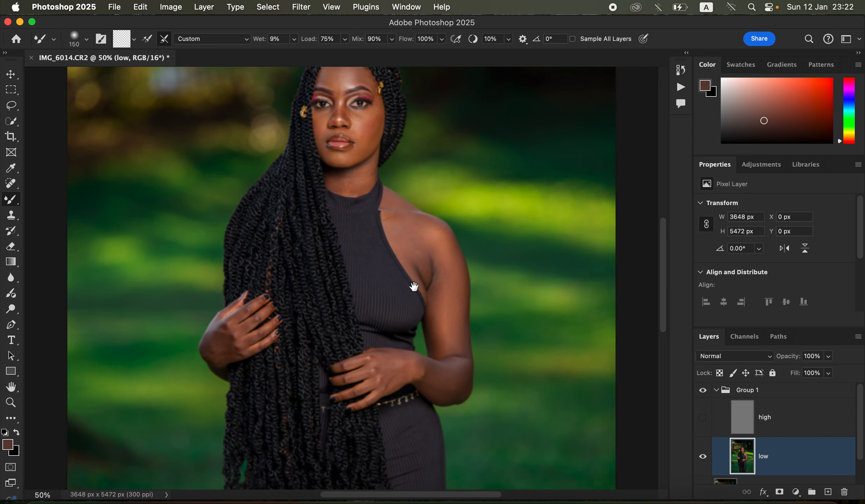
pyautogui.scroll(3, 420, 308)
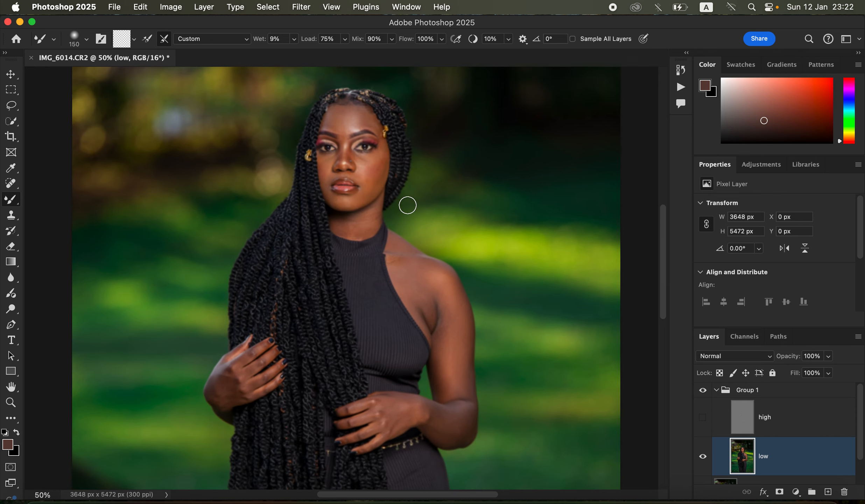
pyautogui.press('[')
pyautogui.press('[')
pyautogui.press('super+equal')
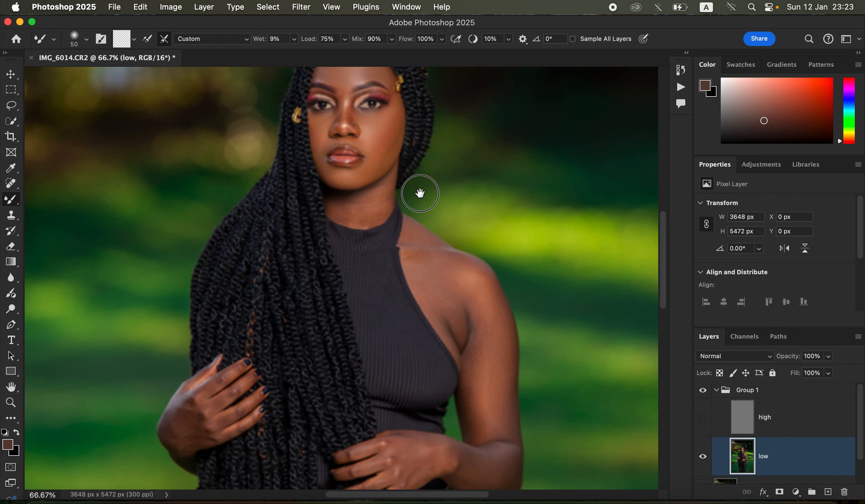
pyautogui.scroll(2, 416, 187)
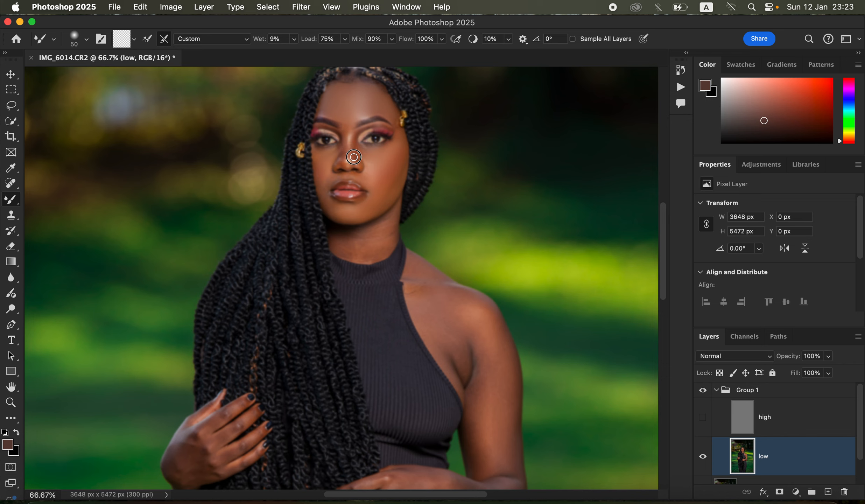
pyautogui.moveTo(353, 156)
pyautogui.mouseDown()
pyautogui.moveTo(339, 136)
pyautogui.moveTo(340, 151)
pyautogui.moveTo(339, 129)
pyautogui.mouseUp()
pyautogui.moveTo(385, 191)
pyautogui.mouseDown()
pyautogui.moveTo(341, 212)
pyautogui.moveTo(327, 202)
pyautogui.moveTo(320, 165)
pyautogui.mouseUp()
# Step: Blend the skin tones on the neck, shoulder and arm with a 150 px Mixer Brush
pyautogui.press(']')
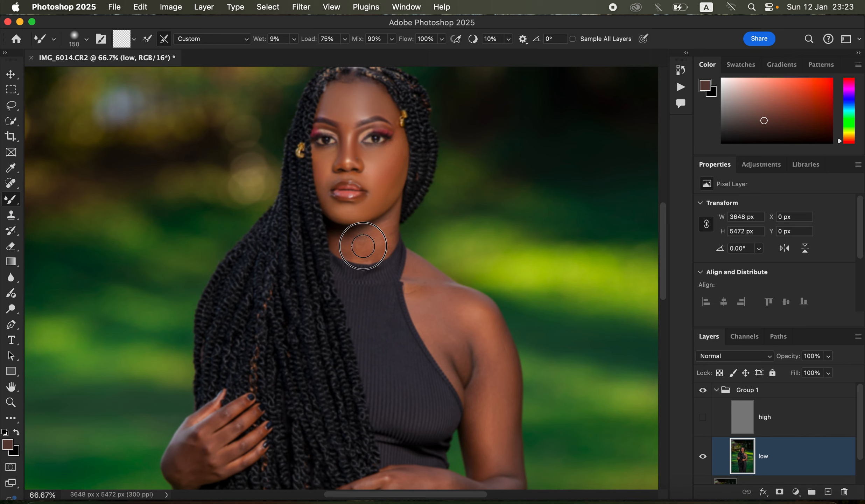
pyautogui.moveTo(339, 246)
pyautogui.mouseDown()
pyautogui.moveTo(368, 250)
pyautogui.moveTo(395, 217)
pyautogui.mouseUp()
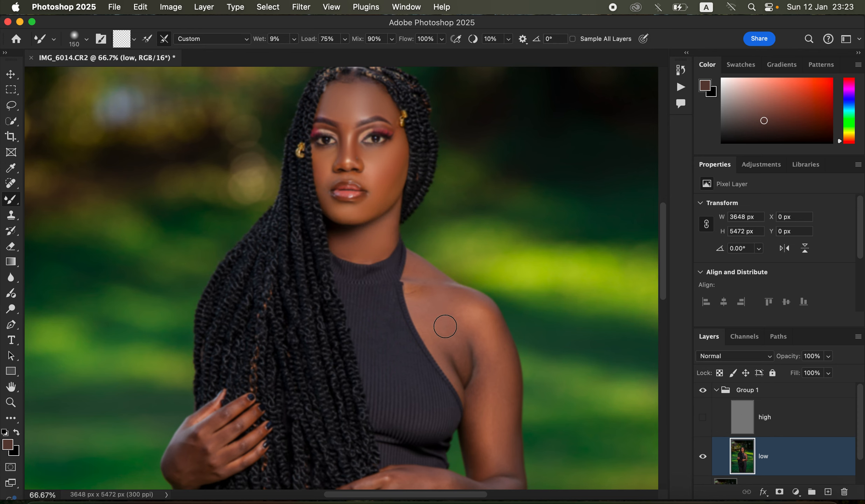
pyautogui.moveTo(434, 355); pyautogui.dragTo(418, 266)
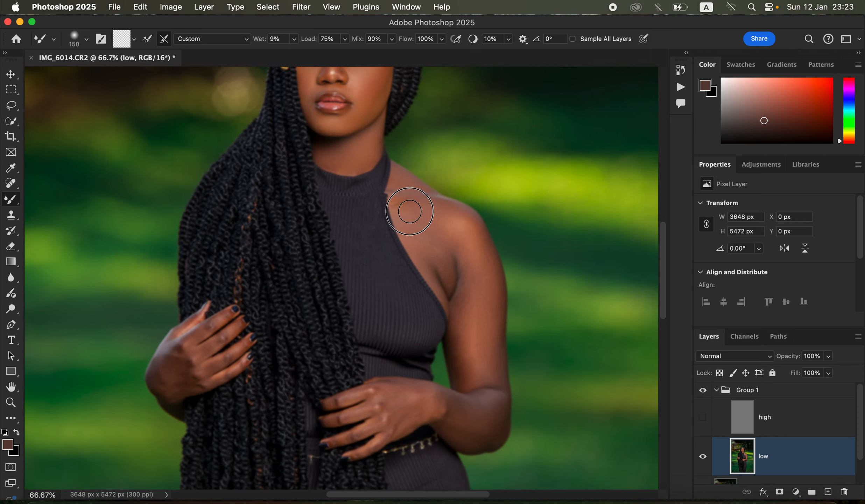
pyautogui.moveTo(418, 206)
pyautogui.mouseDown()
pyautogui.moveTo(410, 188)
pyautogui.moveTo(478, 237)
pyautogui.moveTo(496, 295)
pyautogui.moveTo(486, 333)
pyautogui.moveTo(474, 274)
pyautogui.moveTo(471, 351)
pyautogui.moveTo(465, 317)
pyautogui.moveTo(472, 370)
pyautogui.moveTo(472, 340)
pyautogui.moveTo(479, 361)
pyautogui.moveTo(491, 320)
pyautogui.moveTo(496, 351)
pyautogui.moveTo(469, 263)
pyautogui.moveTo(468, 288)
pyautogui.moveTo(441, 244)
pyautogui.moveTo(406, 216)
pyautogui.moveTo(427, 248)
pyautogui.moveTo(449, 231)
pyautogui.moveTo(443, 252)
pyautogui.moveTo(459, 257)
pyautogui.moveTo(463, 280)
pyautogui.moveTo(436, 268)
pyautogui.moveTo(448, 287)
pyautogui.moveTo(463, 261)
pyautogui.moveTo(453, 271)
pyautogui.moveTo(459, 292)
pyautogui.moveTo(447, 286)
pyautogui.moveTo(453, 302)
pyautogui.moveTo(436, 250)
pyautogui.moveTo(443, 287)
pyautogui.moveTo(461, 296)
pyautogui.moveTo(459, 323)
pyautogui.moveTo(436, 261)
pyautogui.moveTo(468, 307)
pyautogui.moveTo(458, 292)
pyautogui.moveTo(459, 265)
pyautogui.moveTo(463, 305)
pyautogui.moveTo(457, 247)
pyautogui.moveTo(429, 232)
pyautogui.moveTo(477, 261)
pyautogui.moveTo(460, 363)
pyautogui.moveTo(402, 396)
pyautogui.moveTo(413, 410)
pyautogui.moveTo(392, 400)
pyautogui.moveTo(484, 411)
pyautogui.moveTo(473, 415)
pyautogui.moveTo(465, 404)
pyautogui.moveTo(486, 415)
pyautogui.moveTo(462, 433)
pyautogui.moveTo(452, 429)
pyautogui.moveTo(448, 406)
pyautogui.moveTo(477, 407)
pyautogui.moveTo(475, 441)
pyautogui.moveTo(492, 438)
pyautogui.moveTo(447, 404)
pyautogui.moveTo(494, 407)
pyautogui.mouseUp()
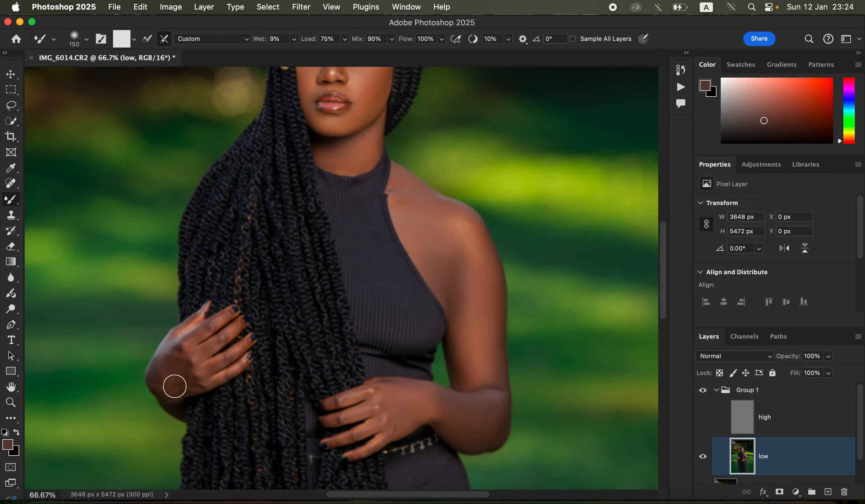
# Step: Smooth the skin tones on both hands and the forearm, reducing the Mixer Brush to 90 px, and show the high layer again
pyautogui.moveTo(173, 356)
pyautogui.mouseDown()
pyautogui.moveTo(166, 377)
pyautogui.moveTo(171, 359)
pyautogui.moveTo(176, 388)
pyautogui.moveTo(164, 378)
pyautogui.moveTo(174, 396)
pyautogui.mouseUp()
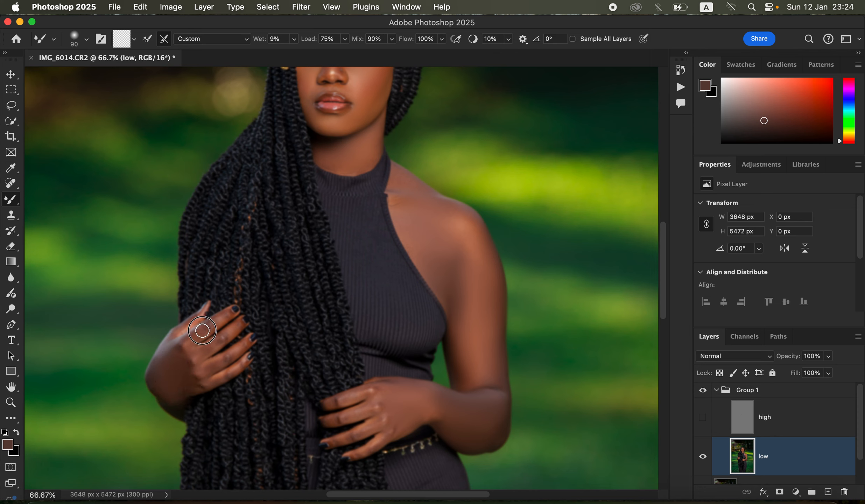
pyautogui.moveTo(224, 335)
pyautogui.mouseDown()
pyautogui.moveTo(223, 361)
pyautogui.moveTo(236, 351)
pyautogui.moveTo(221, 379)
pyautogui.moveTo(202, 385)
pyautogui.moveTo(190, 384)
pyautogui.moveTo(199, 347)
pyautogui.mouseUp()
pyautogui.moveTo(382, 397)
pyautogui.mouseDown()
pyautogui.moveTo(336, 398)
pyautogui.moveTo(365, 398)
pyautogui.moveTo(357, 412)
pyautogui.moveTo(336, 419)
pyautogui.moveTo(372, 428)
pyautogui.moveTo(362, 431)
pyautogui.moveTo(378, 440)
pyautogui.moveTo(403, 415)
pyautogui.moveTo(374, 413)
pyautogui.moveTo(385, 384)
pyautogui.moveTo(417, 394)
pyautogui.moveTo(430, 413)
pyautogui.moveTo(466, 392)
pyautogui.moveTo(464, 352)
pyautogui.moveTo(501, 378)
pyautogui.mouseUp()
pyautogui.click(701, 418)
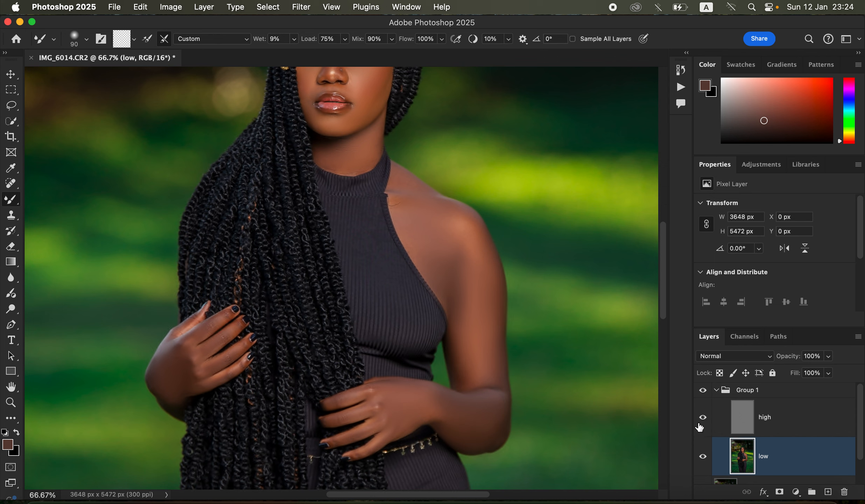
# Step: Refine the tone blending on the arm, elbow and shoulder on the low layer, enlarging the Mixer Brush to 150 px
pyautogui.moveTo(476, 327)
pyautogui.mouseDown()
pyautogui.moveTo(462, 361)
pyautogui.moveTo(506, 377)
pyautogui.moveTo(494, 355)
pyautogui.moveTo(460, 365)
pyautogui.moveTo(475, 353)
pyautogui.moveTo(468, 373)
pyautogui.moveTo(460, 335)
pyautogui.moveTo(470, 268)
pyautogui.moveTo(435, 219)
pyautogui.moveTo(476, 277)
pyautogui.mouseUp()
pyautogui.press(']')
pyautogui.moveTo(437, 437)
pyautogui.mouseDown()
pyautogui.moveTo(400, 409)
pyautogui.moveTo(392, 427)
pyautogui.moveTo(451, 420)
pyautogui.moveTo(484, 435)
pyautogui.mouseUp()
pyautogui.moveTo(497, 267); pyautogui.dragTo(507, 334)
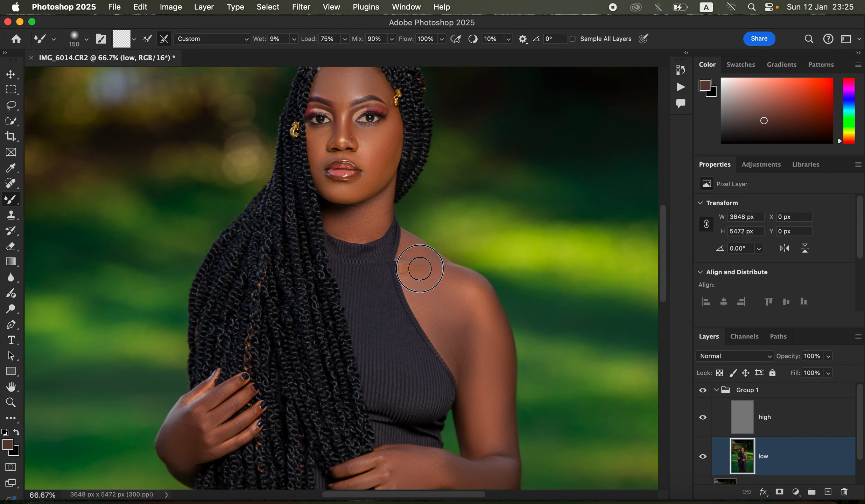
pyautogui.moveTo(416, 249)
pyautogui.mouseDown()
pyautogui.moveTo(464, 290)
pyautogui.moveTo(499, 338)
pyautogui.moveTo(494, 330)
pyautogui.mouseUp()
# Step: Select the high layer and ready the Clone Stamp Tool with a soft 50 px brush, Aligned on, sampling the Current Layer
pyautogui.click(772, 429)
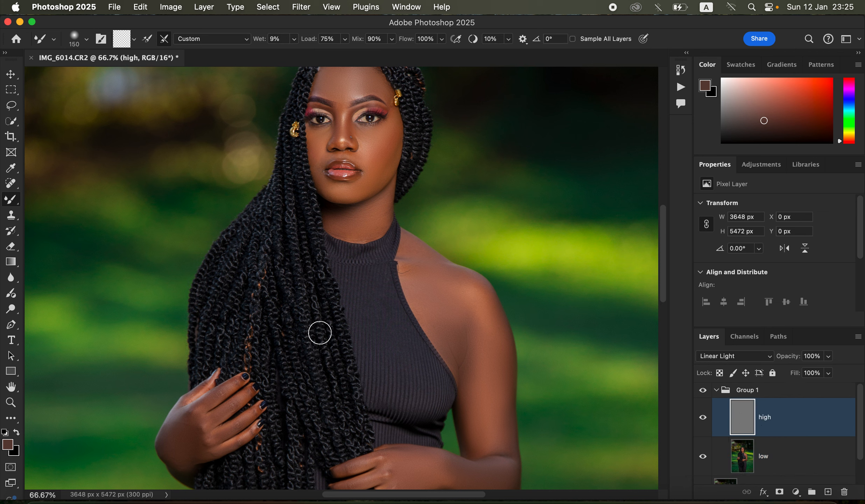
pyautogui.click(11, 215)
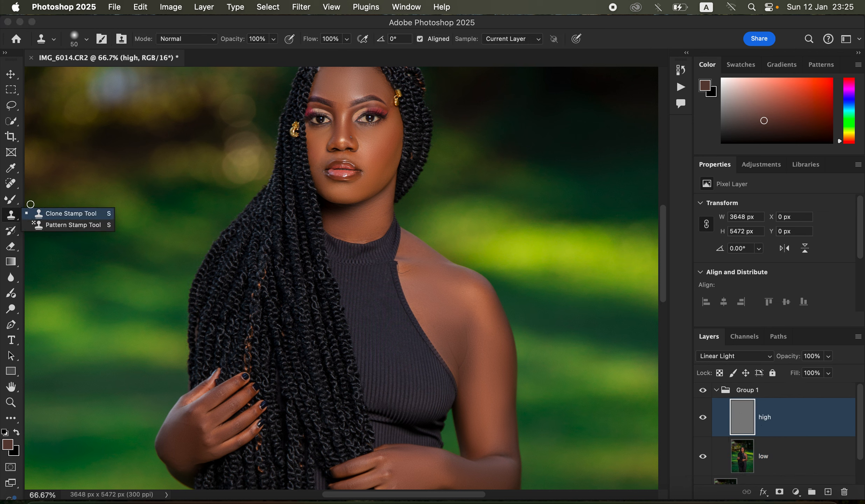
pyautogui.click(85, 40)
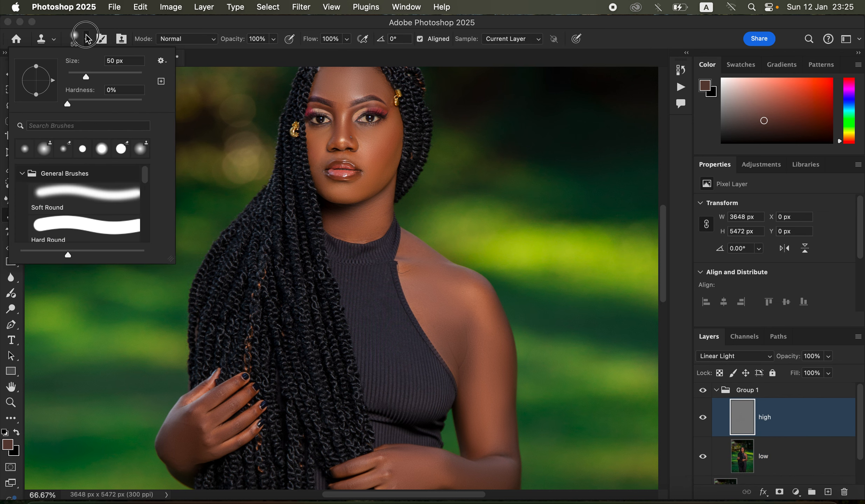
pyautogui.click(210, 49)
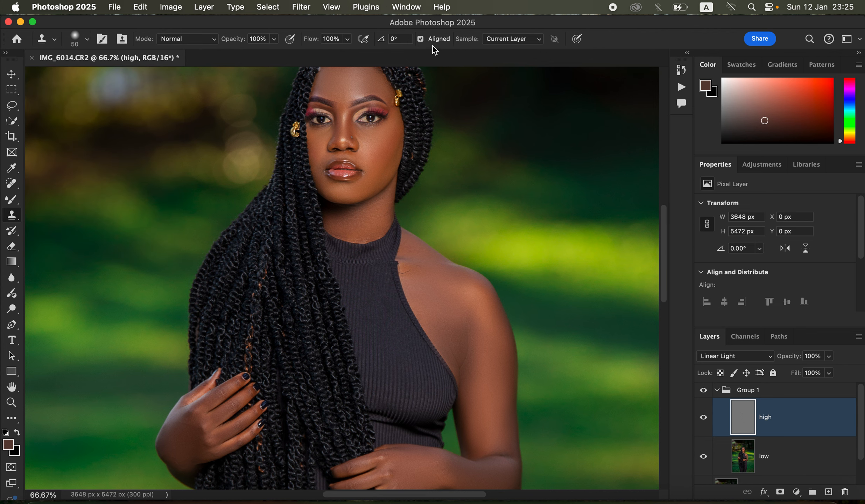
pyautogui.click(508, 39)
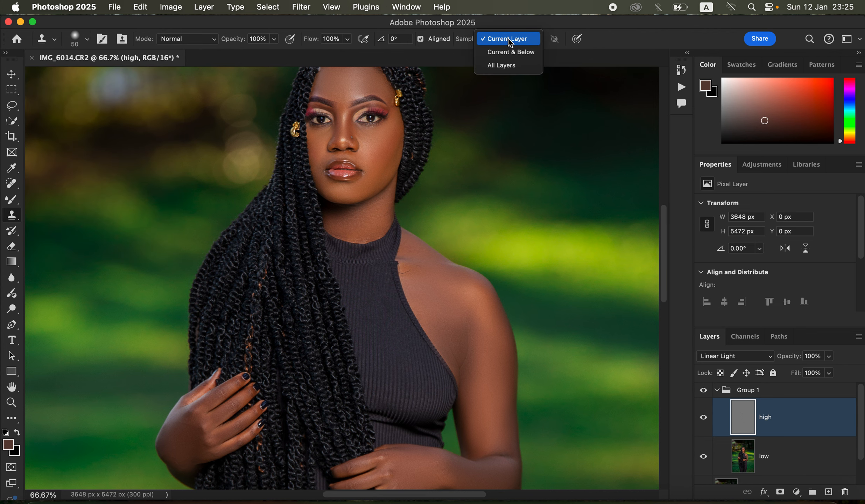
pyautogui.click(511, 39)
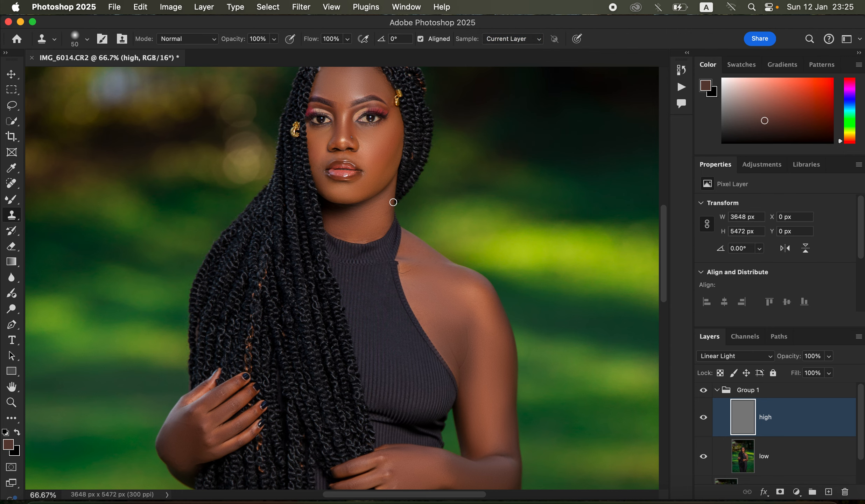
# Step: Clone clean skin texture over blemishes around the mouth, cheeks and forehead on the high layer with a 25 px brush
pyautogui.press('super+equal')
pyautogui.press('super+equal')
pyautogui.moveTo(409, 220); pyautogui.dragTo(423, 361)
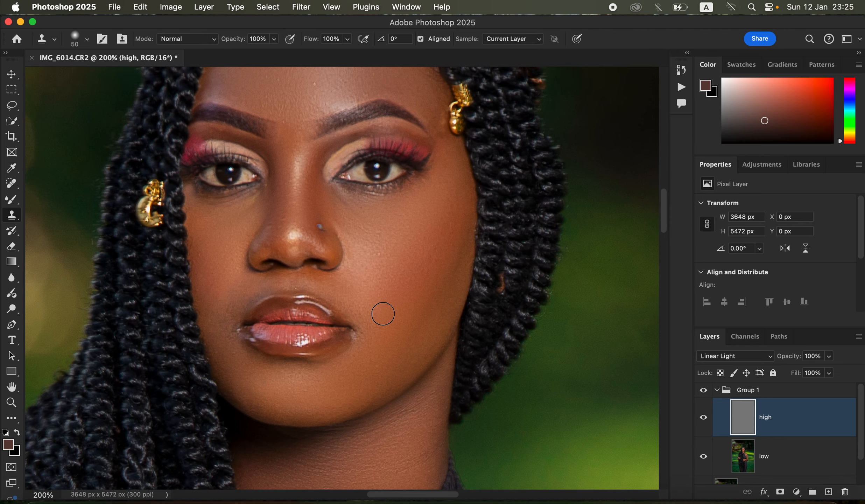
pyautogui.moveTo(370, 331); pyautogui.dragTo(402, 342)
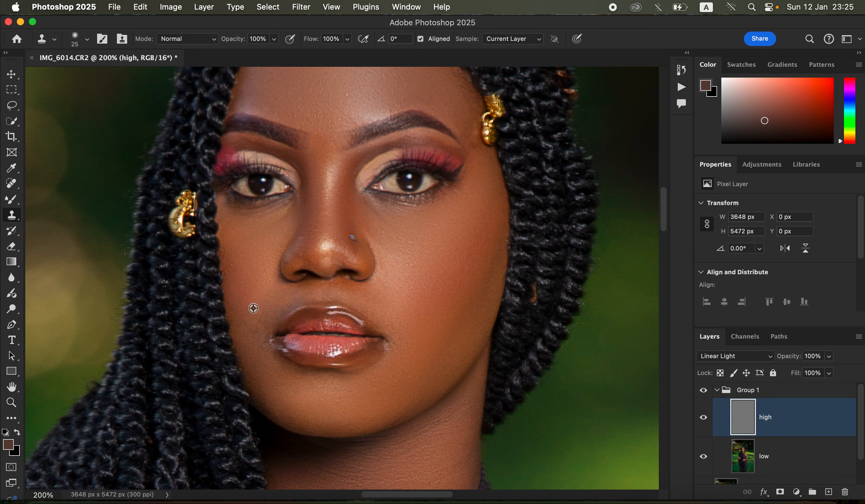
pyautogui.keyDown('alt'); pyautogui.click(257, 312); pyautogui.keyUp('alt')
pyautogui.keyDown('alt'); pyautogui.click(260, 352); pyautogui.keyUp('alt')
pyautogui.keyDown('alt'); pyautogui.click(412, 340); pyautogui.keyUp('alt')
pyautogui.moveTo(402, 347)
pyautogui.mouseDown()
pyautogui.moveTo(392, 342)
pyautogui.moveTo(393, 325)
pyautogui.mouseUp()
pyautogui.keyDown('alt'); pyautogui.click(419, 296); pyautogui.keyUp('alt')
pyautogui.moveTo(411, 265); pyautogui.dragTo(416, 247)
pyautogui.click(382, 148)
pyautogui.click(348, 95)
pyautogui.scroll(-15, 445, 401)
pyautogui.hscroll(5, 446, 401)
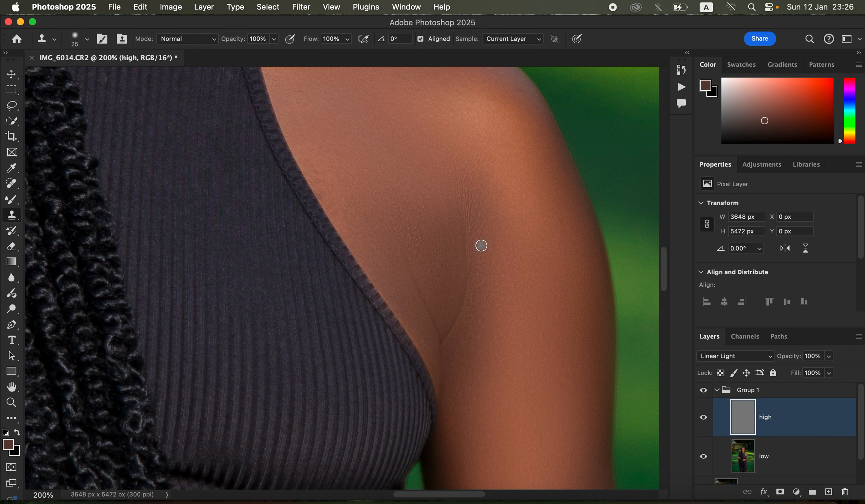
# Step: Clone clean skin texture over the underarm creases and sample skin texture on the hand resting on the braids, on the high layer
pyautogui.moveTo(471, 238); pyautogui.dragTo(463, 310)
pyautogui.click(458, 318)
pyautogui.keyDown('alt'); pyautogui.click(428, 275); pyautogui.keyUp('alt')
pyautogui.moveTo(410, 257)
pyautogui.mouseDown()
pyautogui.moveTo(444, 322)
pyautogui.moveTo(436, 324)
pyautogui.mouseUp()
pyautogui.scroll(-10, 388, 392)
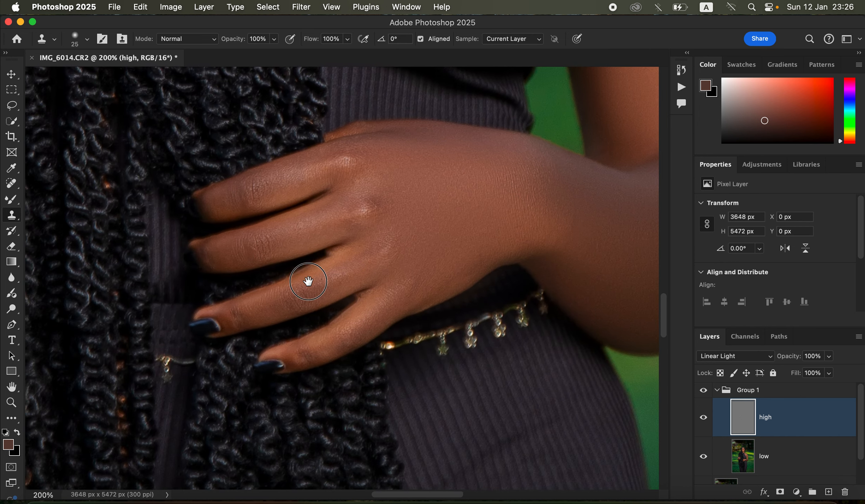
pyautogui.hscroll(-10, 343, 283)
pyautogui.moveTo(377, 286); pyautogui.dragTo(382, 376)
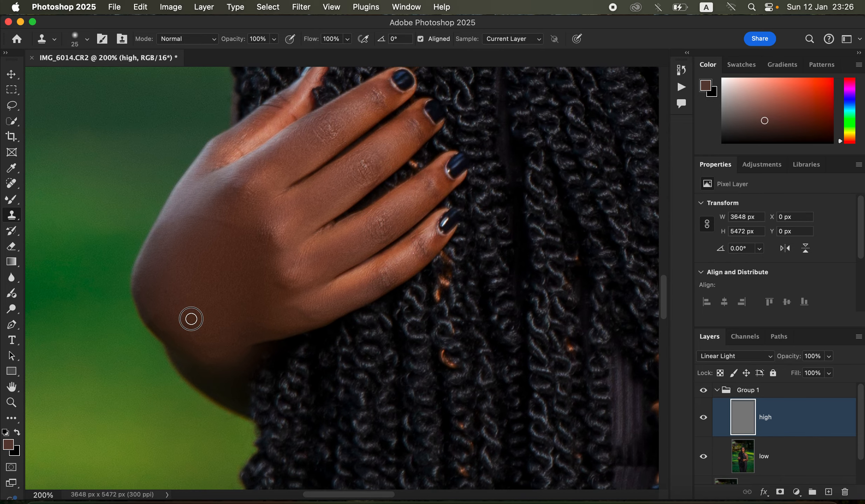
pyautogui.keyDown('alt'); pyautogui.click(239, 249); pyautogui.keyUp('alt')
# Step: Collapse Group 1 and toggle its visibility to compare the full portrait before and after the skin retouch
pyautogui.press('super+minus')
pyautogui.press('super+minus')
pyautogui.press('super+minus')
pyautogui.press('super+minus')
pyautogui.press('super+minus')
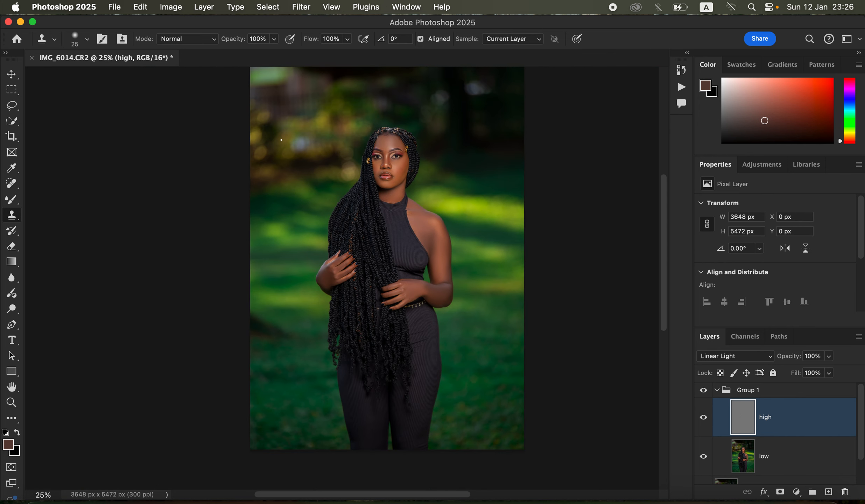
pyautogui.scroll(2, 420, 229)
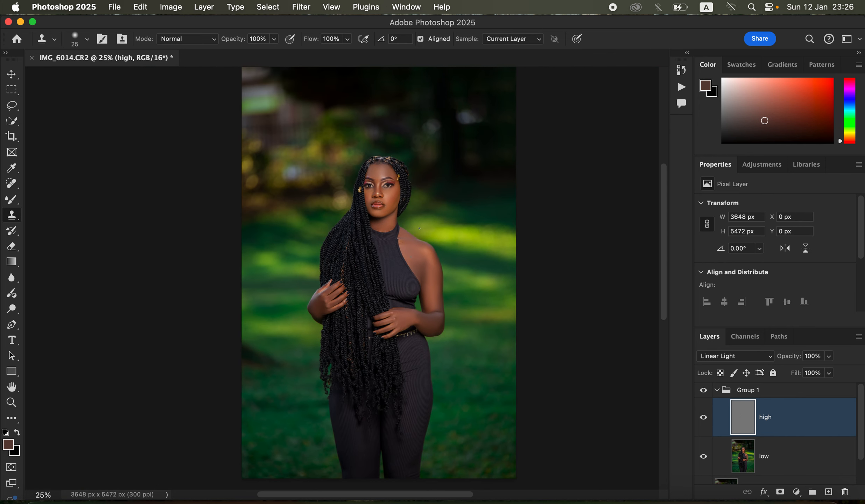
pyautogui.click(717, 391)
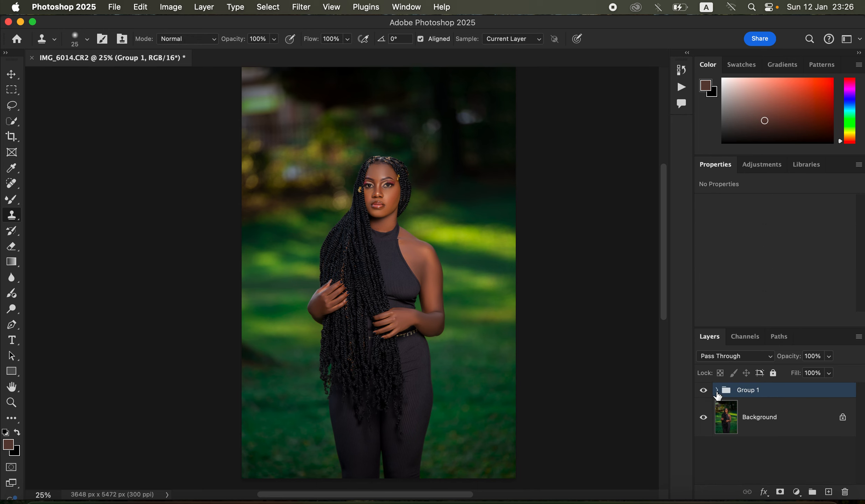
pyautogui.click(704, 390)
pyautogui.click(704, 391)
pyautogui.click(704, 391)
pyautogui.click(704, 395)
# Step: Stamp all visible layers into a new layer on top and select the subject automatically
pyautogui.press('super+alt+shift+e')
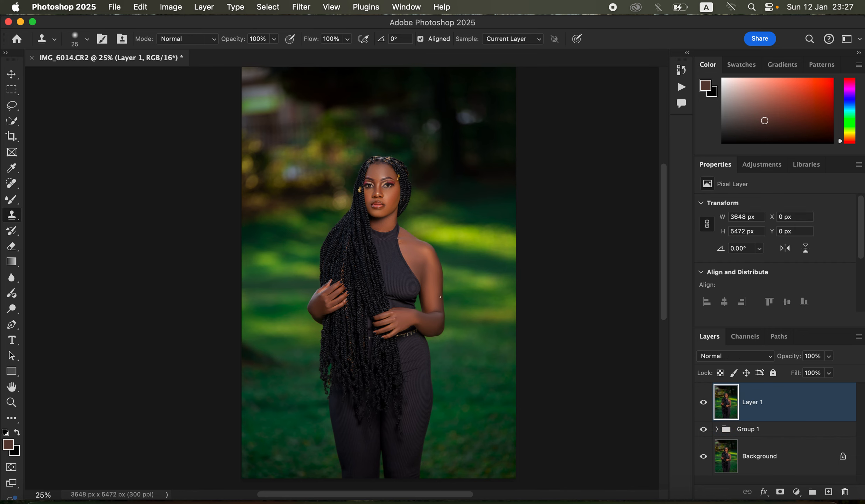
pyautogui.click(279, 10)
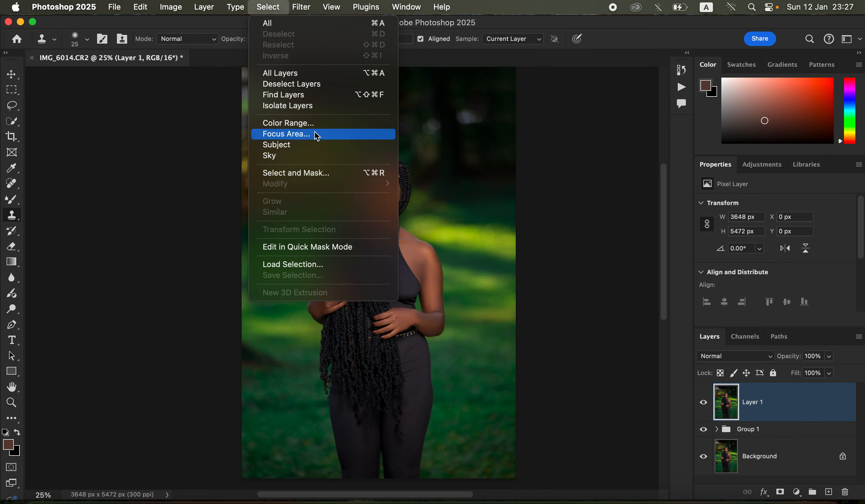
pyautogui.click(312, 144)
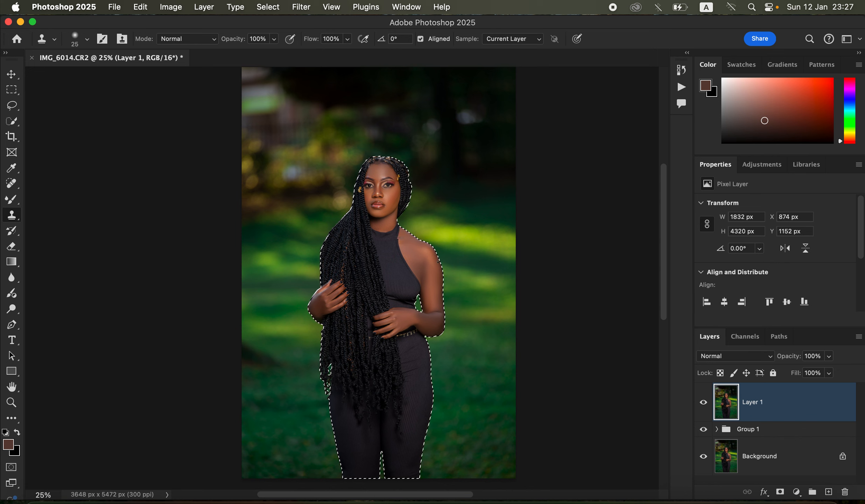
# Step: Add an empty layer above the stamped layer and set its blend mode to Color
pyautogui.click(828, 492)
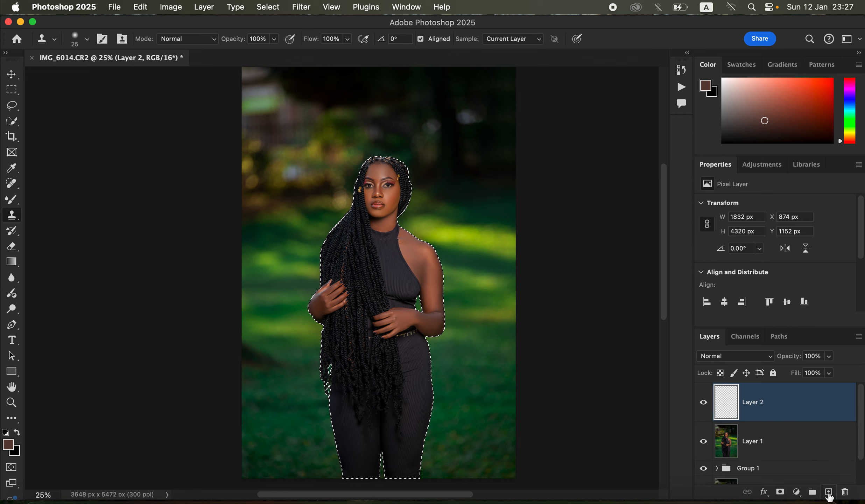
pyautogui.click(735, 356)
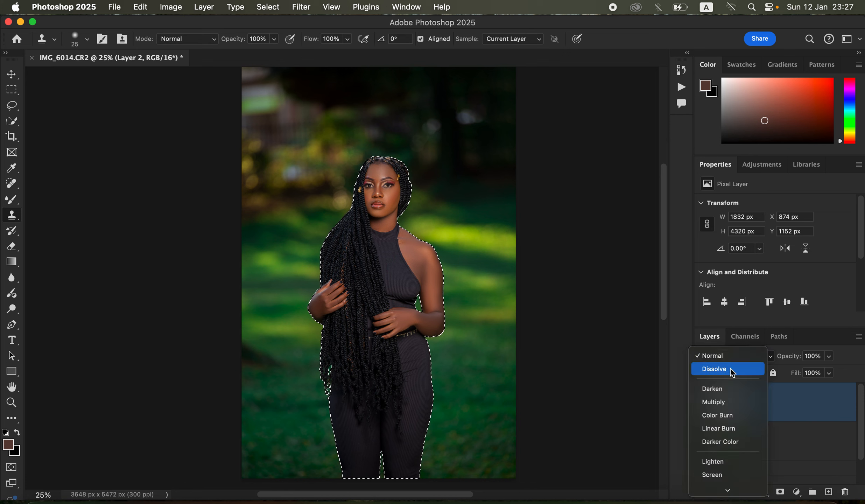
pyautogui.click(721, 470)
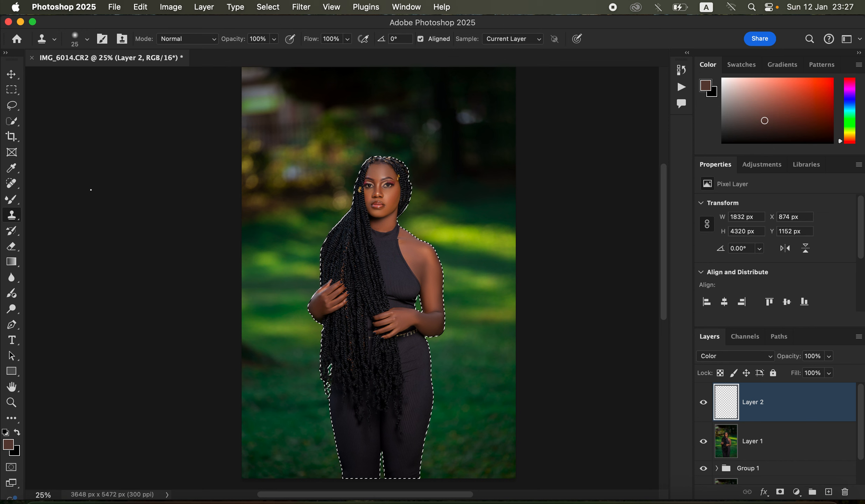
# Step: Ready the Brush Tool with a soft round 175 px tip at 0% hardness and sample the warm skin tone from the cheek
pyautogui.click(16, 204)
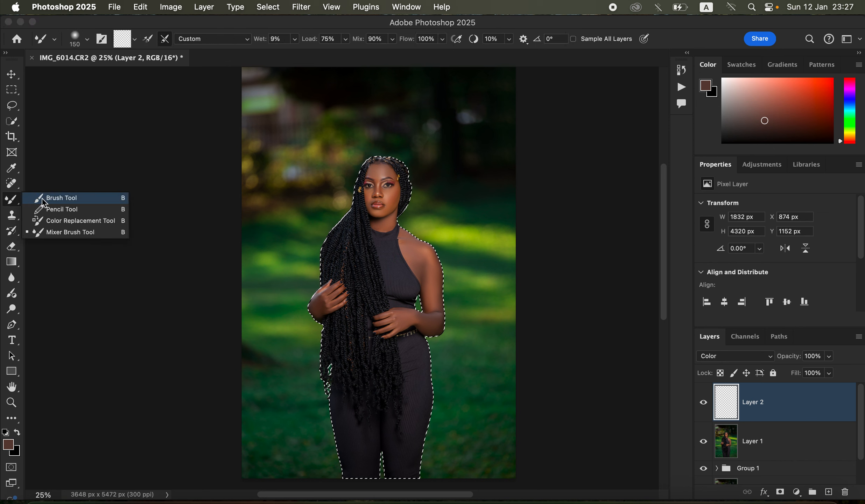
pyautogui.click(90, 198)
pyautogui.click(88, 40)
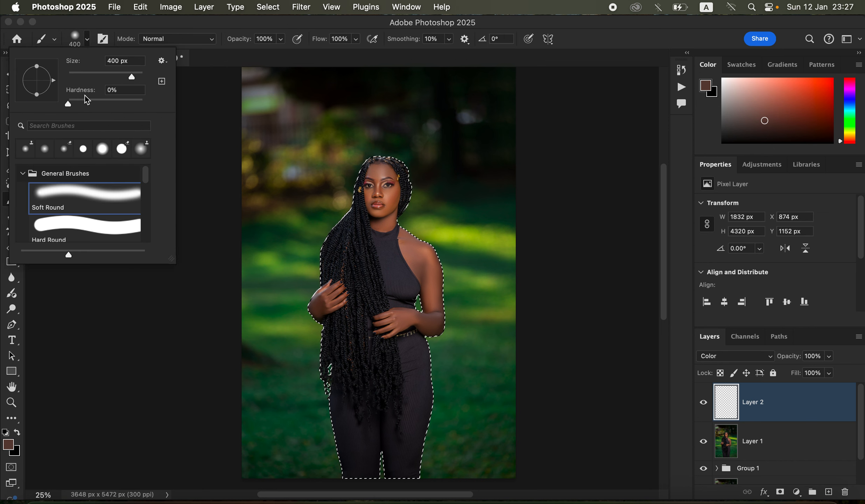
pyautogui.click(88, 45)
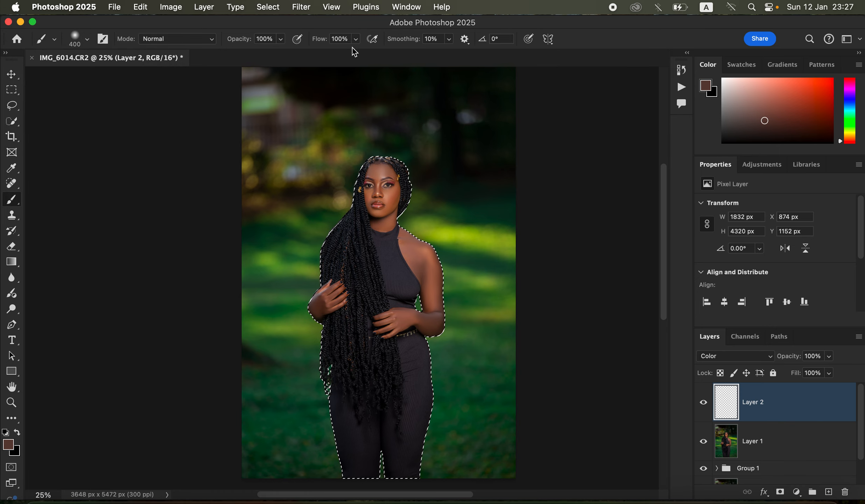
pyautogui.scroll(3, 355, 228)
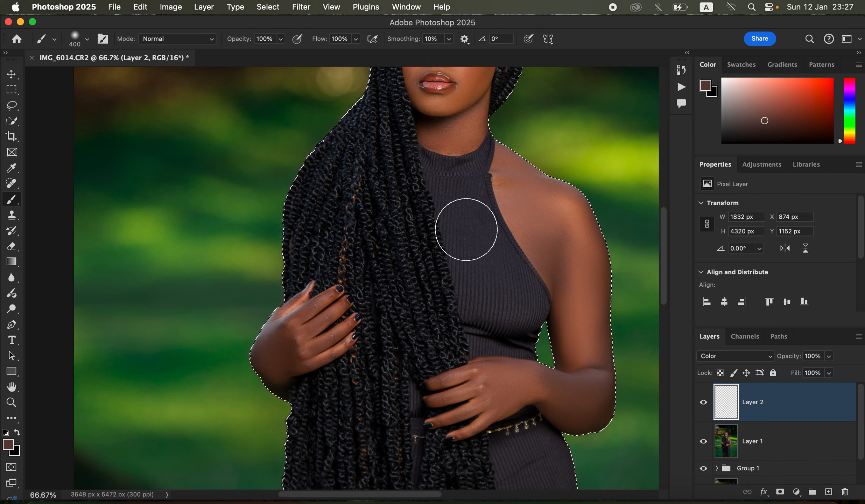
pyautogui.moveTo(483, 232); pyautogui.dragTo(450, 334)
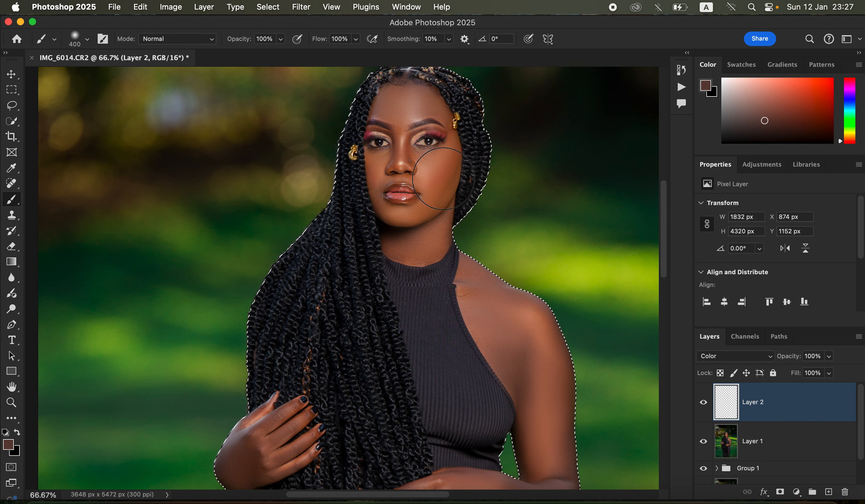
pyautogui.keyDown('alt'); pyautogui.click(447, 151); pyautogui.keyUp('alt')
pyautogui.keyDown('alt'); pyautogui.click(452, 147); pyautogui.keyUp('alt')
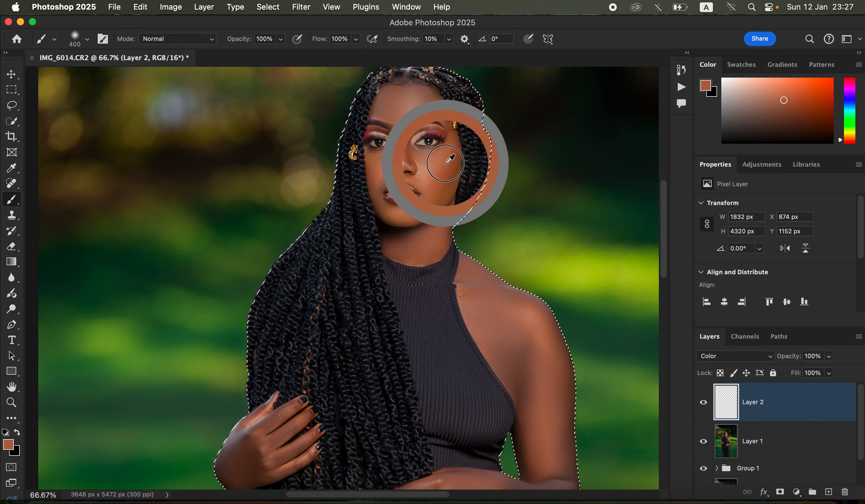
pyautogui.keyDown('alt'); pyautogui.click(446, 163); pyautogui.keyUp('alt')
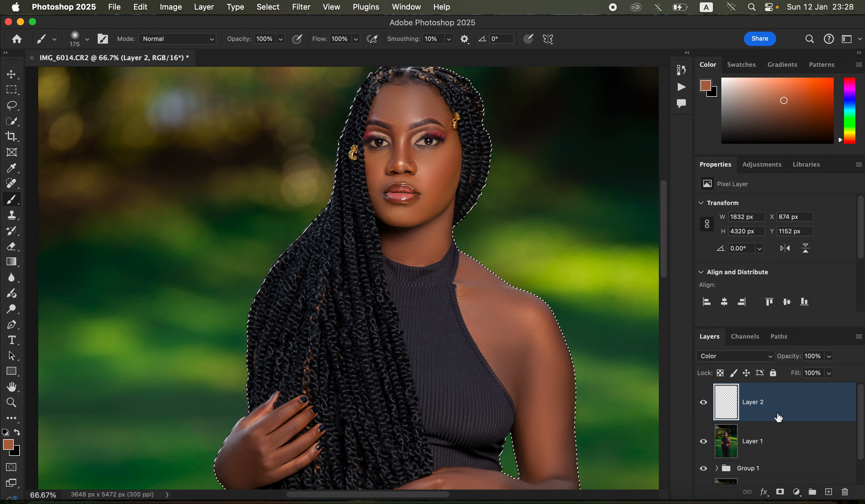
# Step: Paint the sampled skin tone over the face and neck on the Color layer, reducing the brush to 90 px
pyautogui.moveTo(401, 232)
pyautogui.mouseDown()
pyautogui.moveTo(392, 234)
pyautogui.moveTo(427, 235)
pyautogui.mouseUp()
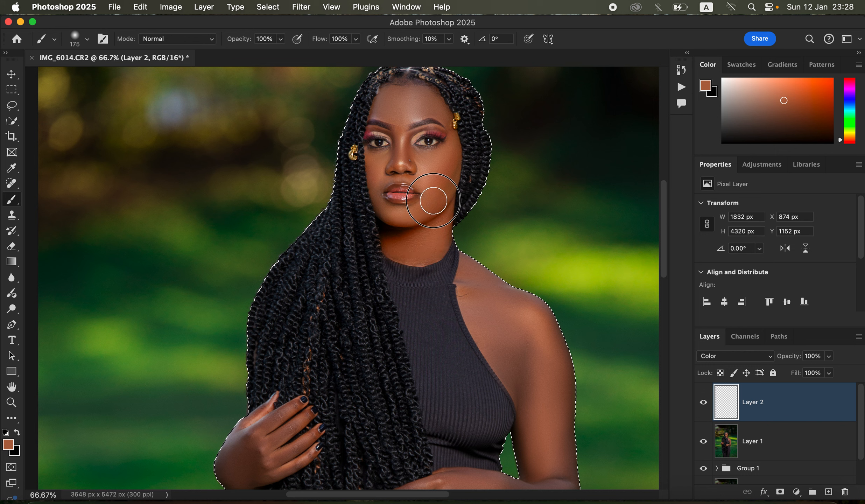
pyautogui.moveTo(438, 180)
pyautogui.mouseDown()
pyautogui.moveTo(406, 163)
pyautogui.moveTo(403, 152)
pyautogui.moveTo(380, 166)
pyautogui.moveTo(390, 168)
pyautogui.moveTo(378, 177)
pyautogui.moveTo(424, 174)
pyautogui.moveTo(429, 162)
pyautogui.moveTo(437, 195)
pyautogui.moveTo(419, 219)
pyautogui.moveTo(383, 210)
pyautogui.moveTo(374, 184)
pyautogui.moveTo(390, 218)
pyautogui.moveTo(413, 214)
pyautogui.moveTo(436, 241)
pyautogui.moveTo(416, 257)
pyautogui.moveTo(444, 200)
pyautogui.moveTo(438, 178)
pyautogui.moveTo(385, 164)
pyautogui.moveTo(404, 113)
pyautogui.moveTo(385, 98)
pyautogui.moveTo(378, 109)
pyautogui.moveTo(386, 115)
pyautogui.moveTo(408, 103)
pyautogui.moveTo(408, 92)
pyautogui.moveTo(397, 90)
pyautogui.moveTo(421, 100)
pyautogui.moveTo(414, 111)
pyautogui.moveTo(427, 108)
pyautogui.moveTo(422, 100)
pyautogui.moveTo(446, 114)
pyautogui.moveTo(420, 93)
pyautogui.moveTo(452, 128)
pyautogui.moveTo(456, 154)
pyautogui.moveTo(442, 213)
pyautogui.moveTo(402, 239)
pyautogui.moveTo(371, 154)
pyautogui.moveTo(397, 152)
pyautogui.moveTo(392, 91)
pyautogui.moveTo(373, 111)
pyautogui.moveTo(427, 99)
pyautogui.moveTo(448, 118)
pyautogui.moveTo(454, 161)
pyautogui.moveTo(441, 244)
pyautogui.moveTo(411, 253)
pyautogui.mouseUp()
pyautogui.press('[')
pyautogui.press('[')
pyautogui.press('[')
pyautogui.press('[')
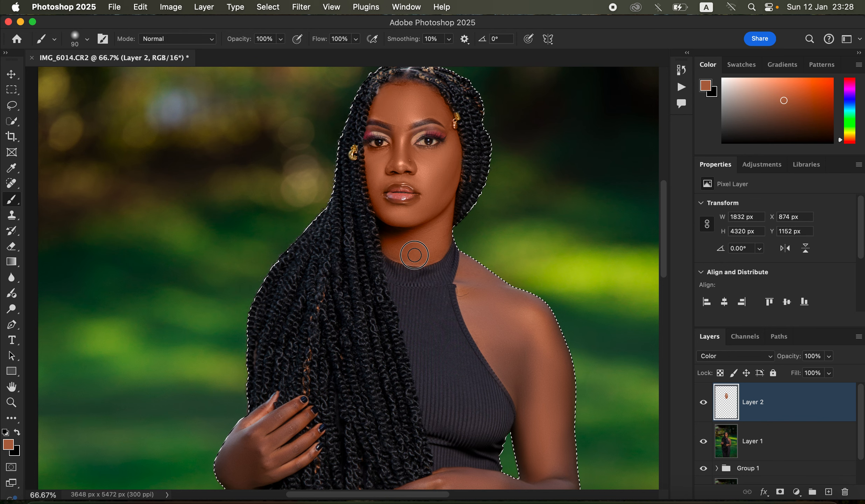
# Step: Paint the warm skin tone over the hand resting on the braids, the bare shoulder and the arm
pyautogui.moveTo(411, 350); pyautogui.dragTo(415, 226)
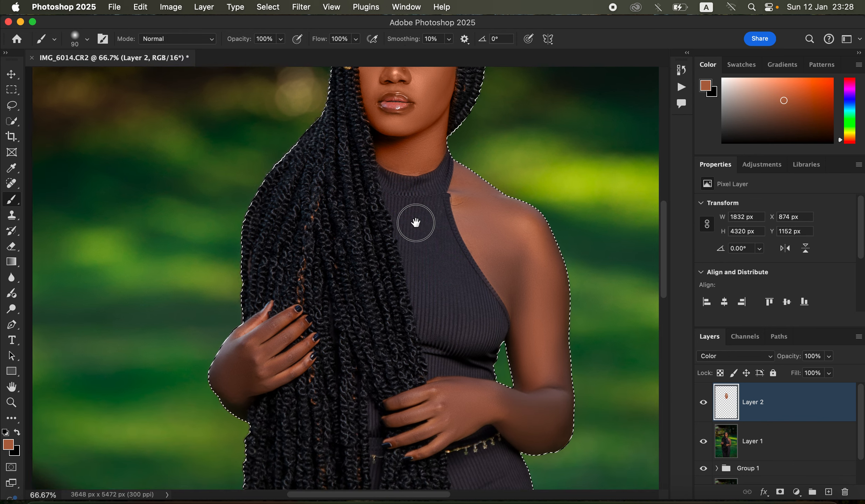
pyautogui.moveTo(230, 323)
pyautogui.mouseDown()
pyautogui.moveTo(241, 357)
pyautogui.moveTo(265, 338)
pyautogui.moveTo(257, 341)
pyautogui.moveTo(256, 317)
pyautogui.moveTo(240, 312)
pyautogui.moveTo(282, 280)
pyautogui.moveTo(260, 296)
pyautogui.moveTo(275, 302)
pyautogui.moveTo(299, 285)
pyautogui.moveTo(288, 313)
pyautogui.moveTo(303, 306)
pyautogui.moveTo(282, 330)
pyautogui.moveTo(308, 317)
pyautogui.moveTo(296, 327)
pyautogui.moveTo(239, 303)
pyautogui.moveTo(273, 262)
pyautogui.moveTo(225, 319)
pyautogui.moveTo(249, 362)
pyautogui.mouseUp()
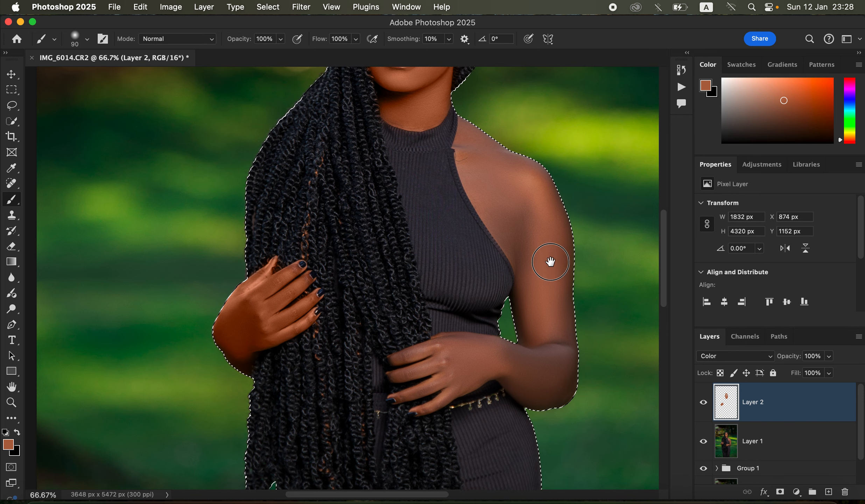
pyautogui.hscroll(4, 550, 256)
pyautogui.scroll(2, 551, 257)
pyautogui.moveTo(396, 189)
pyautogui.mouseDown()
pyautogui.moveTo(413, 235)
pyautogui.moveTo(397, 174)
pyautogui.moveTo(412, 181)
pyautogui.moveTo(393, 161)
pyautogui.moveTo(437, 201)
pyautogui.moveTo(443, 192)
pyautogui.moveTo(436, 261)
pyautogui.moveTo(455, 229)
pyautogui.moveTo(473, 253)
pyautogui.moveTo(446, 209)
pyautogui.moveTo(482, 240)
pyautogui.moveTo(452, 200)
pyautogui.moveTo(493, 279)
pyautogui.moveTo(486, 314)
pyautogui.moveTo(462, 289)
pyautogui.moveTo(457, 301)
pyautogui.moveTo(477, 372)
pyautogui.moveTo(487, 389)
pyautogui.moveTo(492, 363)
pyautogui.moveTo(493, 386)
pyautogui.moveTo(467, 398)
pyautogui.moveTo(460, 334)
pyautogui.moveTo(474, 374)
pyautogui.moveTo(458, 400)
pyautogui.moveTo(405, 396)
pyautogui.moveTo(421, 392)
pyautogui.moveTo(377, 392)
pyautogui.moveTo(377, 400)
pyautogui.moveTo(434, 404)
pyautogui.moveTo(427, 406)
pyautogui.moveTo(472, 432)
pyautogui.moveTo(497, 417)
pyautogui.moveTo(482, 301)
pyautogui.moveTo(470, 270)
pyautogui.moveTo(448, 259)
pyautogui.moveTo(457, 241)
pyautogui.moveTo(421, 189)
pyautogui.moveTo(479, 294)
pyautogui.mouseUp()
# Step: Paint the skin tone over the fingers of the hand at the waist with the brush reduced to 70 px
pyautogui.press('[')
pyautogui.press('[')
pyautogui.press('[')
pyautogui.press('[')
pyautogui.press('[')
pyautogui.press('[')
pyautogui.moveTo(324, 398); pyautogui.dragTo(350, 390)
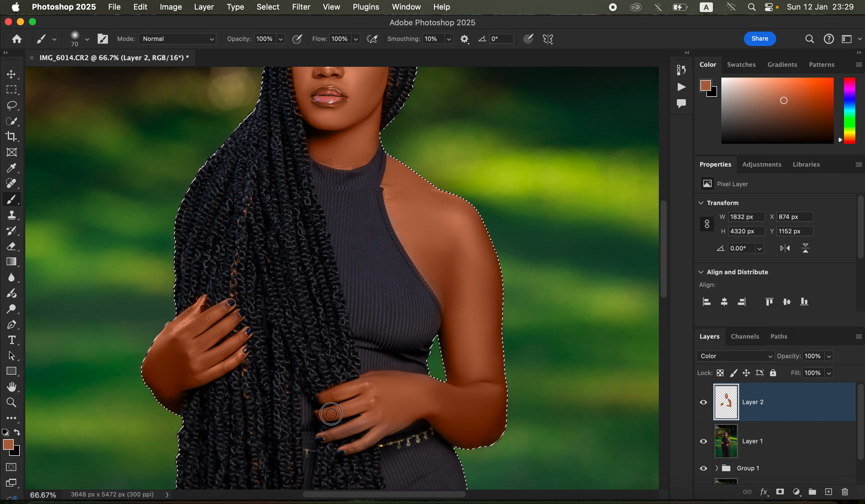
pyautogui.moveTo(328, 437)
pyautogui.mouseDown()
pyautogui.moveTo(369, 420)
pyautogui.moveTo(358, 443)
pyautogui.moveTo(381, 430)
pyautogui.mouseUp()
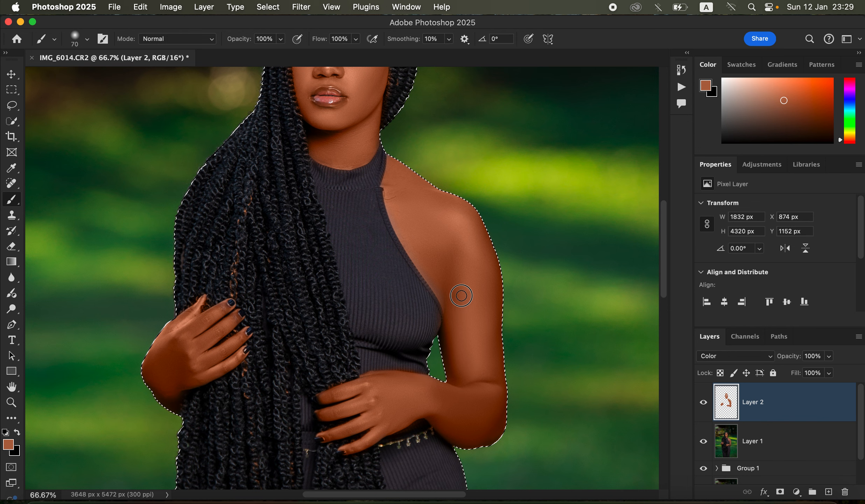
# Step: Fill in the uncoloured skin on the chest and shoulder along the halter top's armhole edge with the 70 px brush
pyautogui.press('super+equal')
pyautogui.press('super+equal')
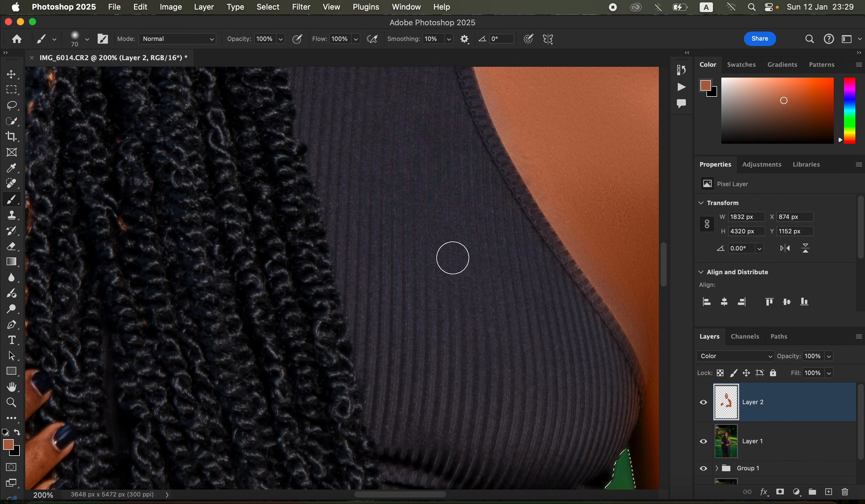
pyautogui.moveTo(444, 280); pyautogui.dragTo(290, 406)
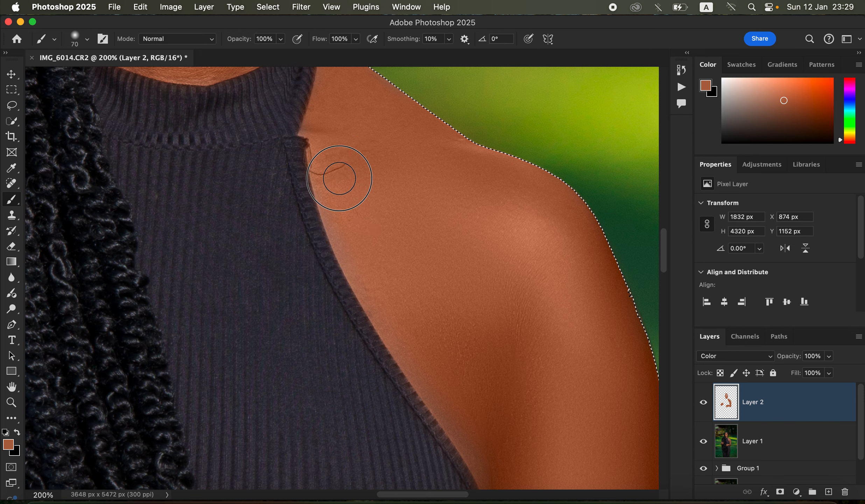
pyautogui.moveTo(339, 179)
pyautogui.mouseDown()
pyautogui.moveTo(357, 245)
pyautogui.moveTo(402, 322)
pyautogui.moveTo(389, 297)
pyautogui.moveTo(463, 369)
pyautogui.moveTo(456, 392)
pyautogui.moveTo(469, 421)
pyautogui.moveTo(435, 388)
pyautogui.moveTo(483, 444)
pyautogui.mouseUp()
pyautogui.moveTo(464, 311); pyautogui.dragTo(418, 175)
pyautogui.moveTo(468, 208); pyautogui.dragTo(505, 335)
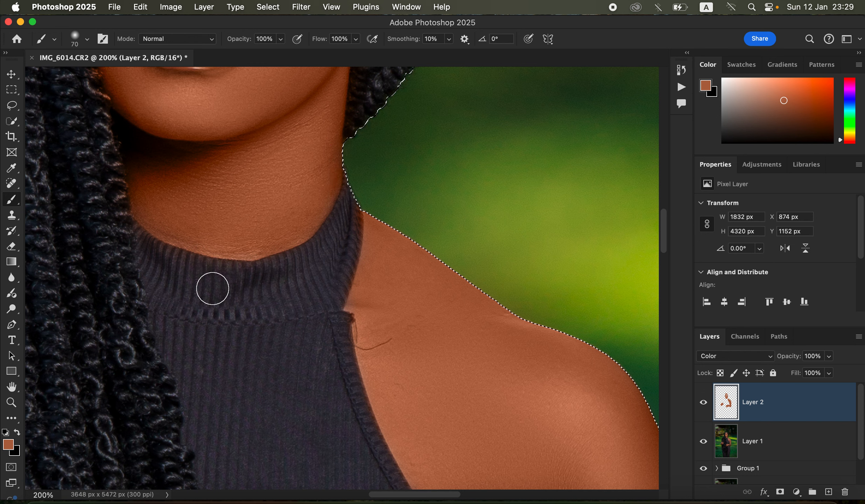
# Step: Erase the skin-tone spill along the halter top's collar and armhole edge with a soft 25 px Eraser
pyautogui.click(12, 247)
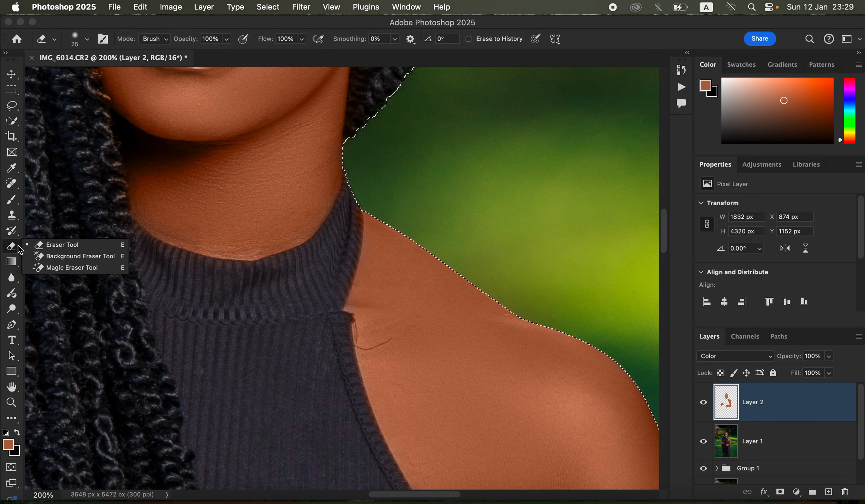
pyautogui.click(84, 42)
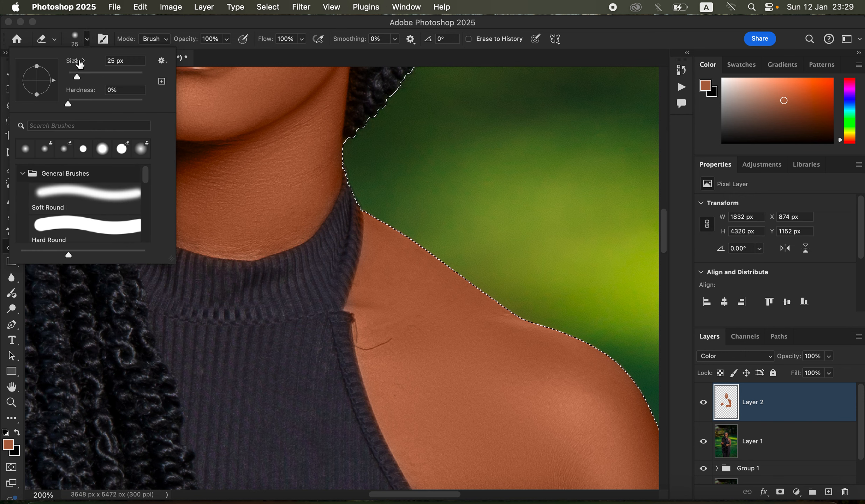
pyautogui.click(168, 33)
pyautogui.click(165, 37)
pyautogui.click(166, 37)
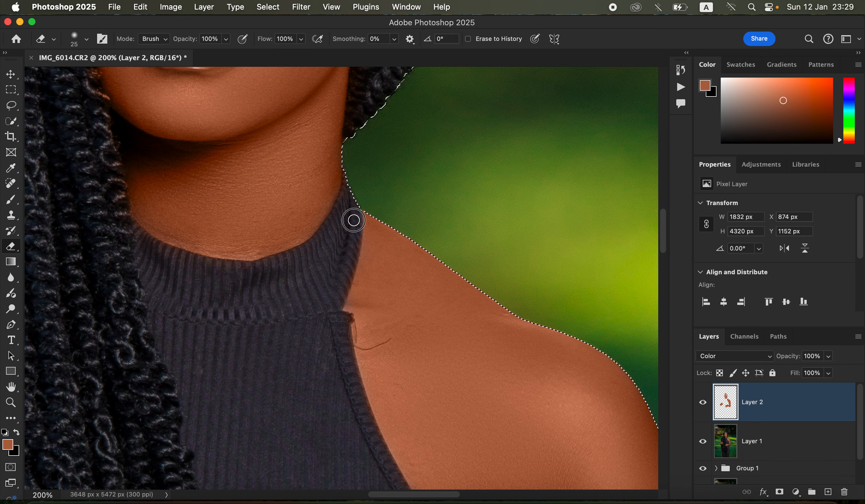
pyautogui.moveTo(357, 229)
pyautogui.mouseDown()
pyautogui.moveTo(338, 303)
pyautogui.moveTo(343, 334)
pyautogui.mouseUp()
pyautogui.moveTo(489, 348)
pyautogui.mouseDown()
pyautogui.moveTo(425, 201)
pyautogui.moveTo(423, 149)
pyautogui.mouseUp()
pyautogui.moveTo(349, 321)
pyautogui.mouseDown()
pyautogui.moveTo(372, 360)
pyautogui.moveTo(359, 343)
pyautogui.moveTo(436, 418)
pyautogui.mouseUp()
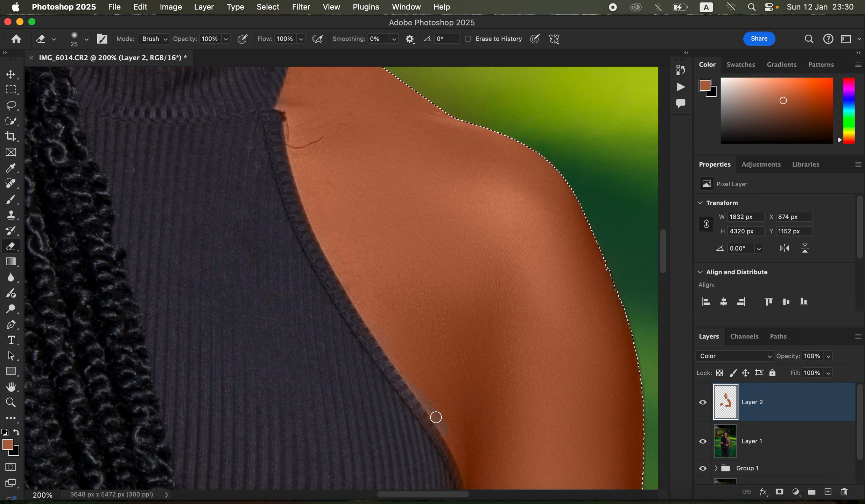
pyautogui.moveTo(460, 373); pyautogui.dragTo(440, 223)
pyautogui.moveTo(430, 357)
pyautogui.mouseDown()
pyautogui.moveTo(435, 404)
pyautogui.moveTo(427, 406)
pyautogui.mouseUp()
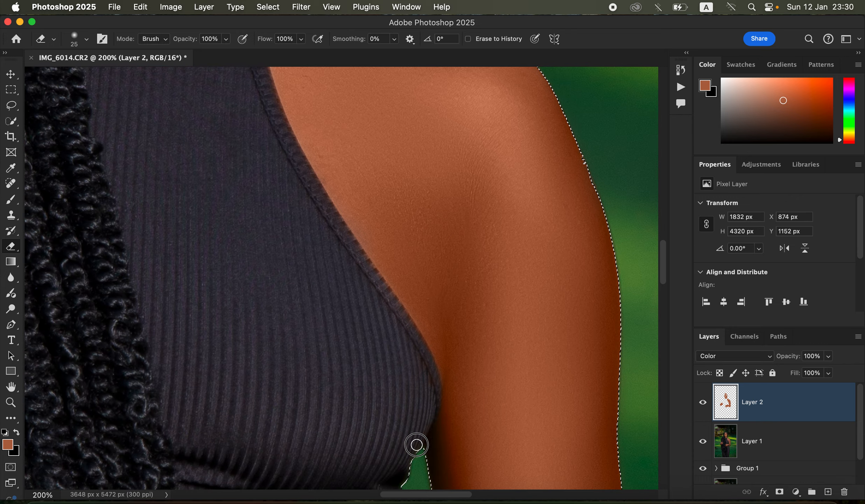
pyautogui.moveTo(432, 304); pyautogui.dragTo(433, 284)
# Step: Erase the skin-tone spill from the braids around the fingers and thumb with the 25 px Eraser
pyautogui.scroll(-10, 433, 284)
pyautogui.hscroll(-5, 433, 284)
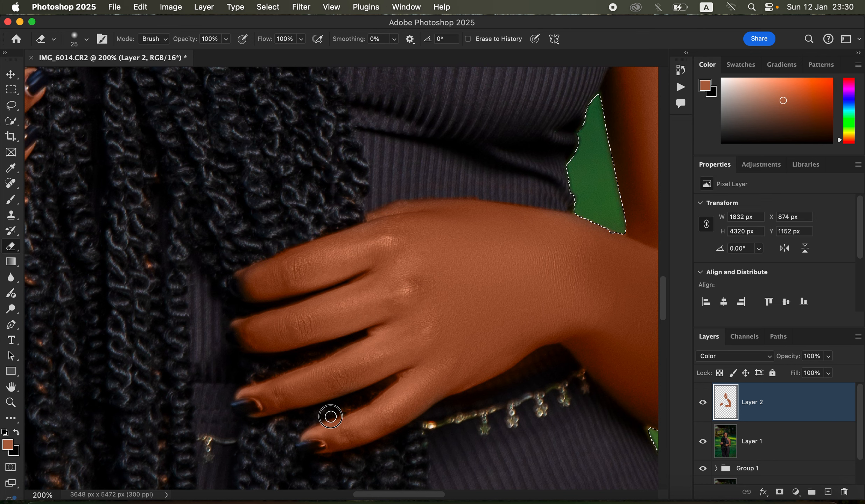
pyautogui.moveTo(175, 369)
pyautogui.mouseDown()
pyautogui.moveTo(417, 359)
pyautogui.moveTo(403, 327)
pyautogui.mouseUp()
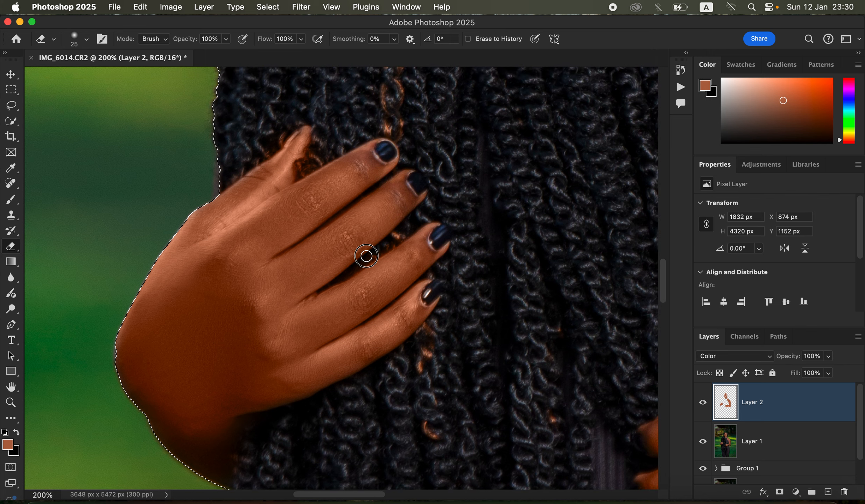
pyautogui.moveTo(317, 158)
pyautogui.mouseDown()
pyautogui.moveTo(292, 172)
pyautogui.moveTo(313, 146)
pyautogui.moveTo(303, 163)
pyautogui.moveTo(342, 138)
pyautogui.moveTo(330, 152)
pyautogui.moveTo(259, 152)
pyautogui.moveTo(290, 131)
pyautogui.moveTo(224, 176)
pyautogui.mouseUp()
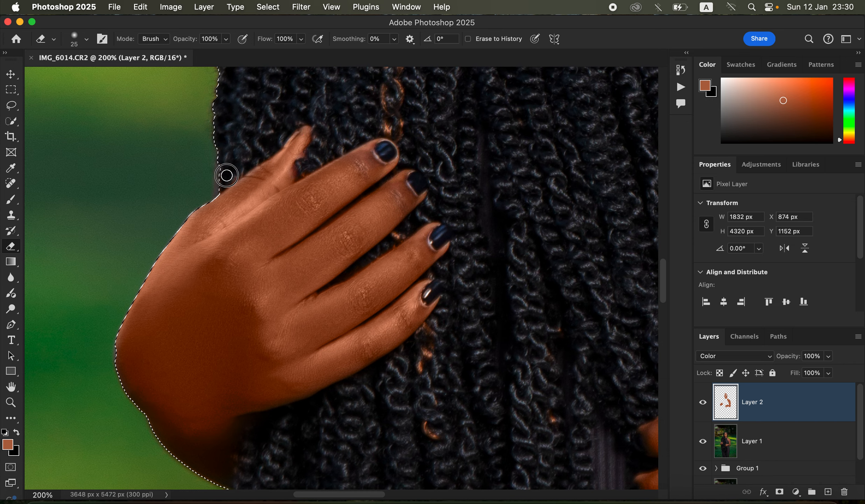
# Step: Erase the skin-tone spill from the braids along both sides of the face with the soft 25 px Eraser
pyautogui.moveTo(435, 188); pyautogui.dragTo(367, 386)
pyautogui.moveTo(394, 275); pyautogui.dragTo(168, 487)
pyautogui.moveTo(247, 338)
pyautogui.mouseDown()
pyautogui.moveTo(238, 251)
pyautogui.moveTo(253, 386)
pyautogui.moveTo(269, 435)
pyautogui.mouseUp()
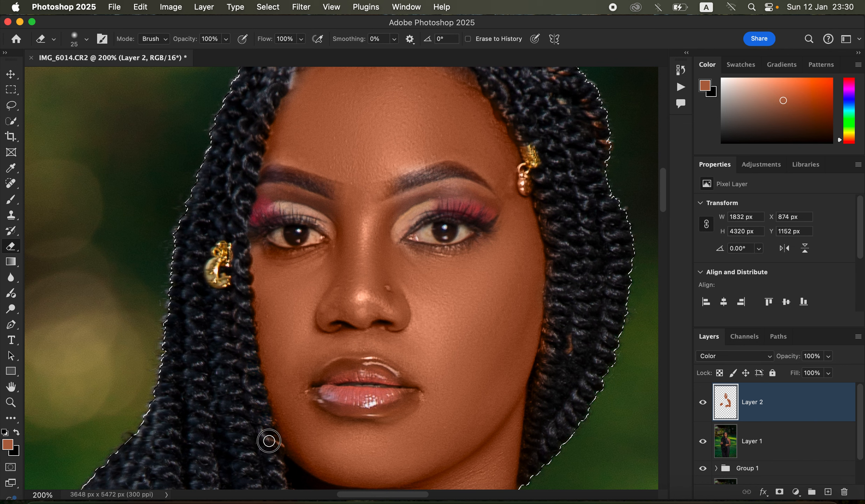
pyautogui.moveTo(543, 344)
pyautogui.mouseDown()
pyautogui.moveTo(529, 458)
pyautogui.moveTo(555, 329)
pyautogui.moveTo(547, 346)
pyautogui.moveTo(554, 233)
pyautogui.moveTo(542, 201)
pyautogui.mouseUp()
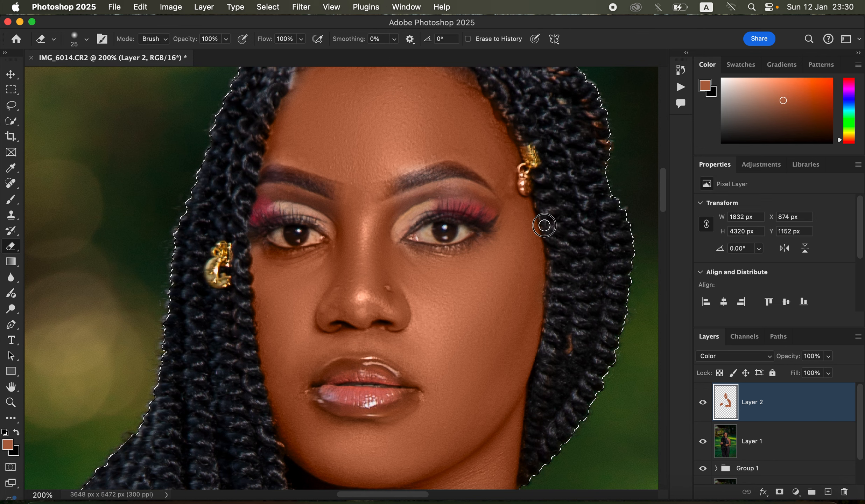
pyautogui.scroll(5, 556, 251)
pyautogui.moveTo(556, 251)
pyautogui.mouseDown()
pyautogui.moveTo(501, 187)
pyautogui.moveTo(523, 226)
pyautogui.moveTo(505, 207)
pyautogui.moveTo(486, 167)
pyautogui.moveTo(428, 151)
pyautogui.moveTo(277, 180)
pyautogui.moveTo(237, 258)
pyautogui.moveTo(340, 346)
pyautogui.mouseUp()
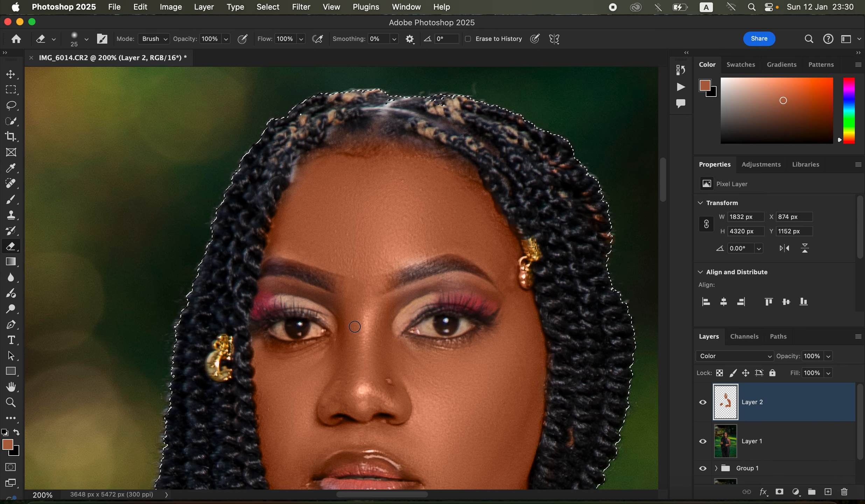
# Step: Clear the active selection around the woman
pyautogui.press('super+minus')
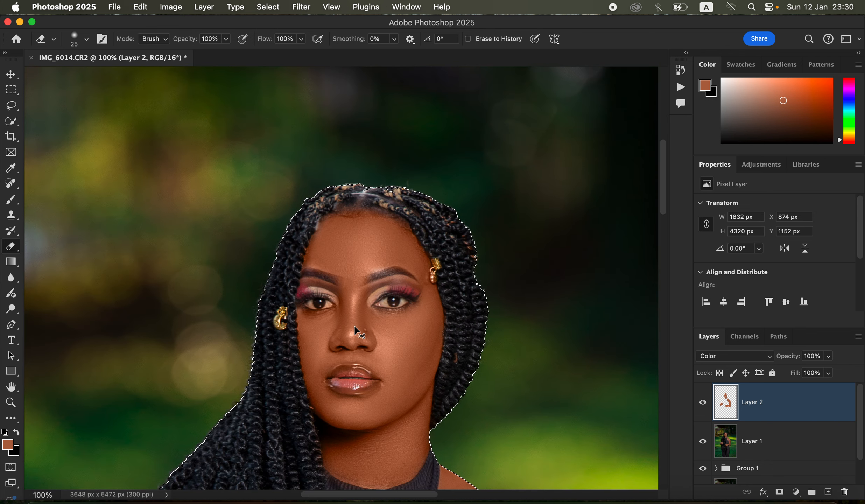
pyautogui.press('super+plus')
pyautogui.press('super+minus')
pyautogui.press('super+minus')
pyautogui.press('super+minus')
pyautogui.press('super+minus')
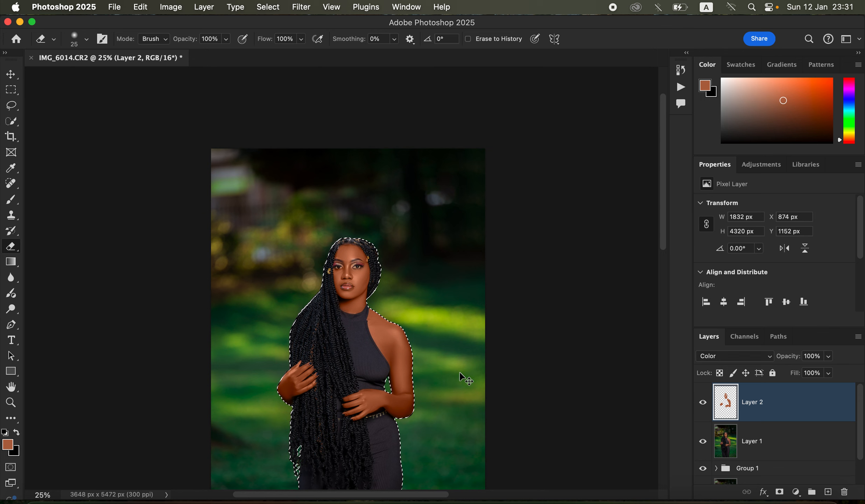
pyautogui.press('super+d')
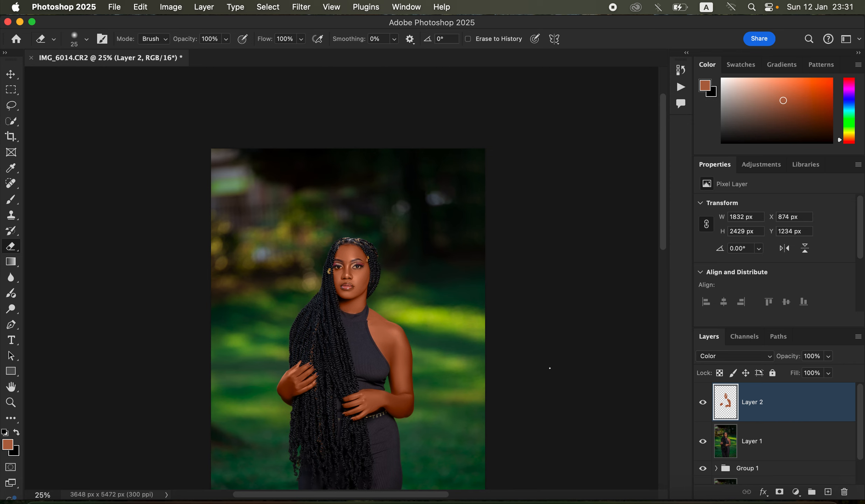
# Step: Lower the opacity of the painted skin-colour layer, Layer 2, to about 74%
pyautogui.click(829, 357)
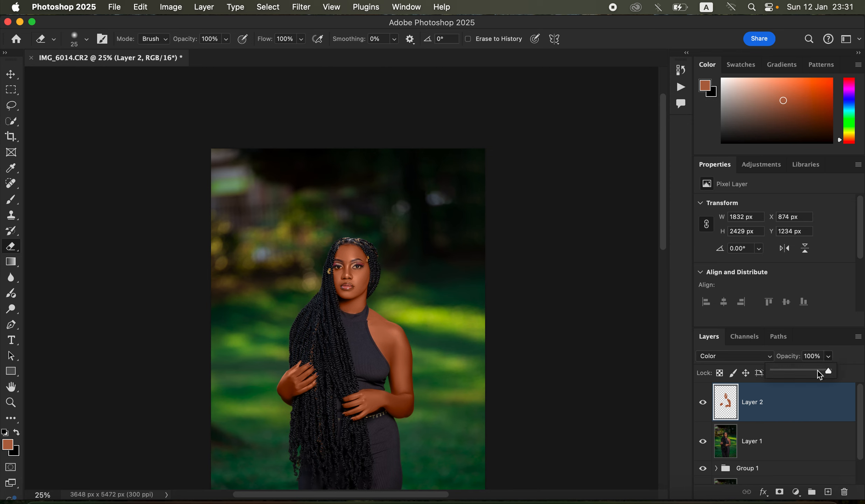
pyautogui.moveTo(811, 371); pyautogui.dragTo(818, 372)
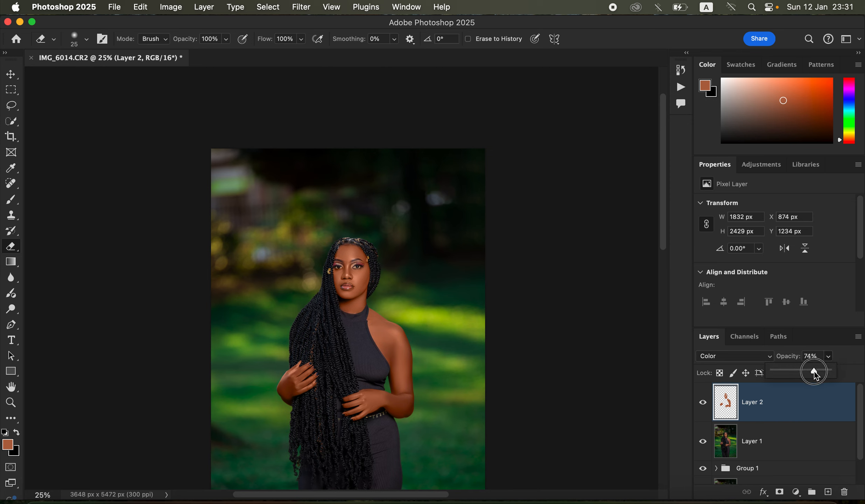